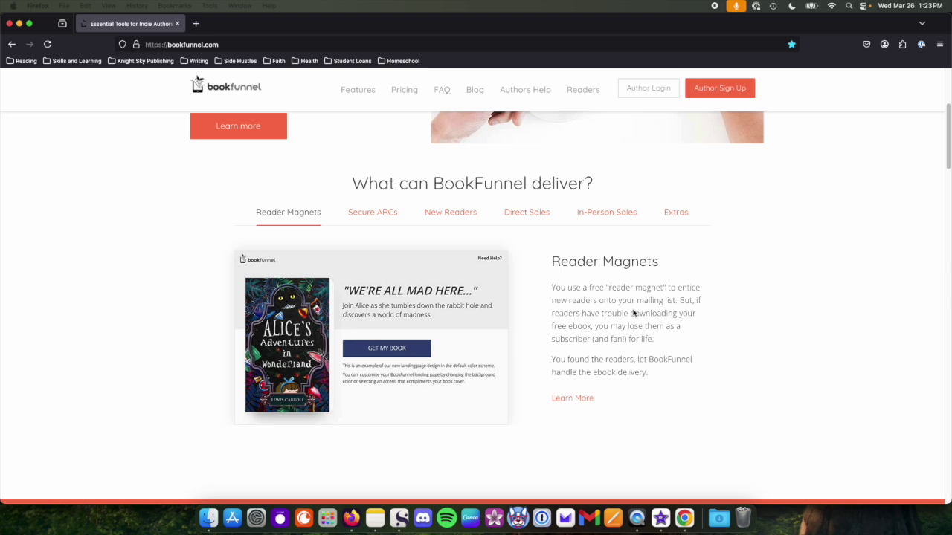
Show the Secure ARCs section under What can BookFunnel deliver? and read how review copies are sent
click(392, 212)
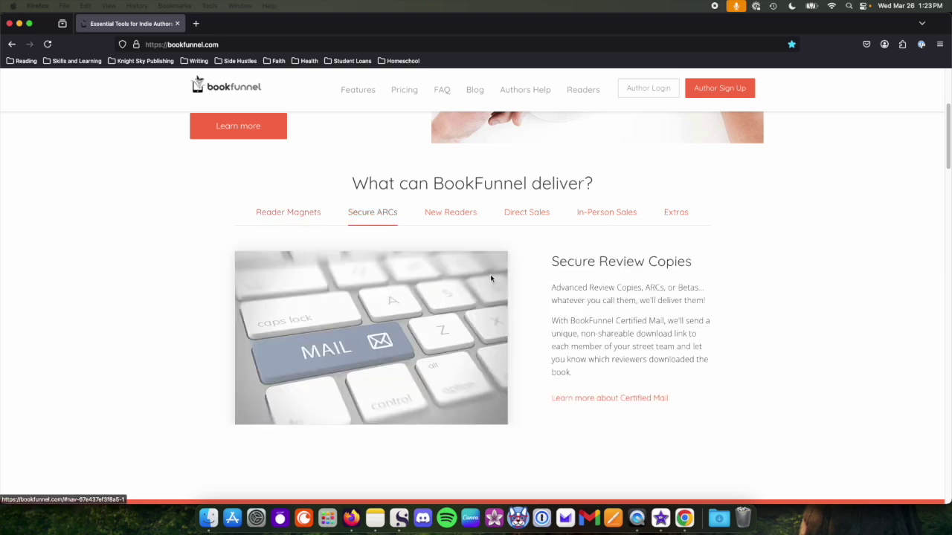
scroll(696, 259, down, 2)
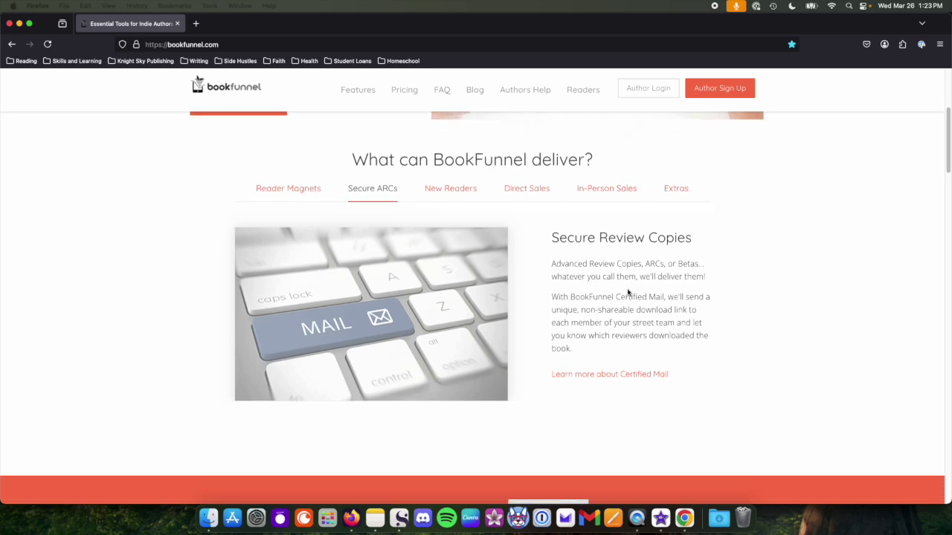
scroll(658, 300, down, 1)
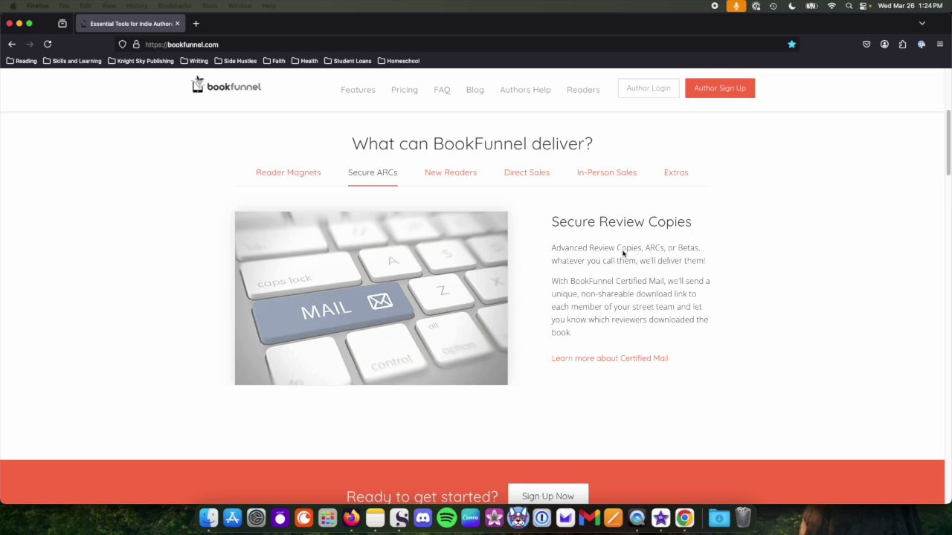
scroll(586, 276, down, 1)
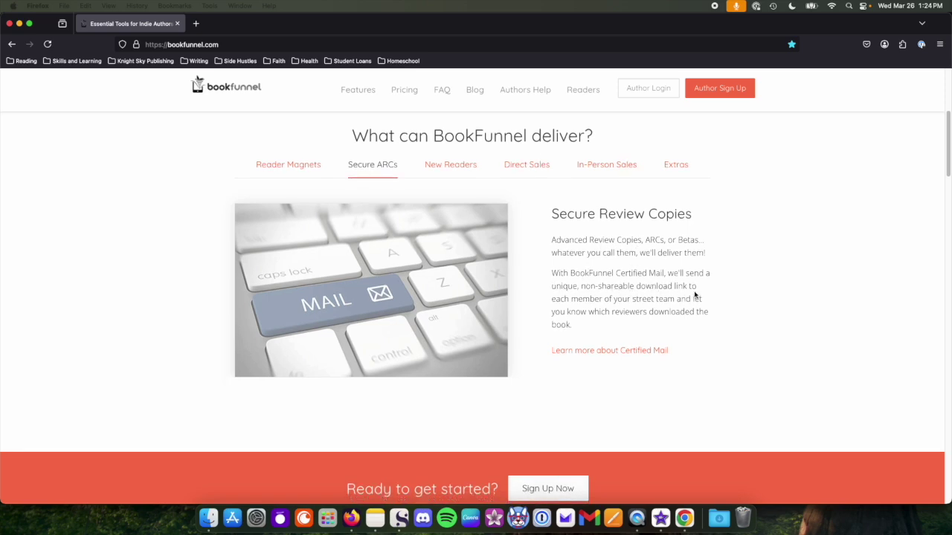
Show the New Readers section and read about author swaps and group promos
scroll(617, 305, up, 6)
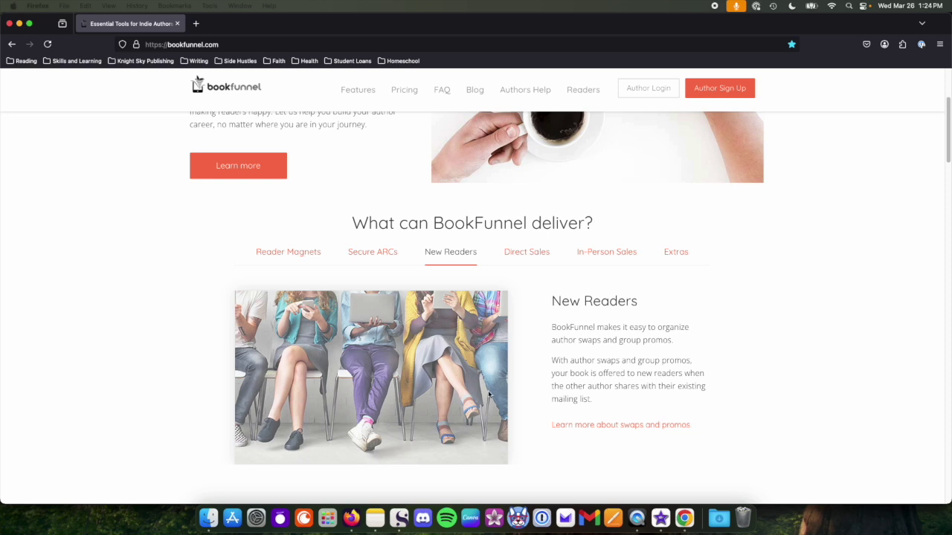
scroll(501, 375, down, 2)
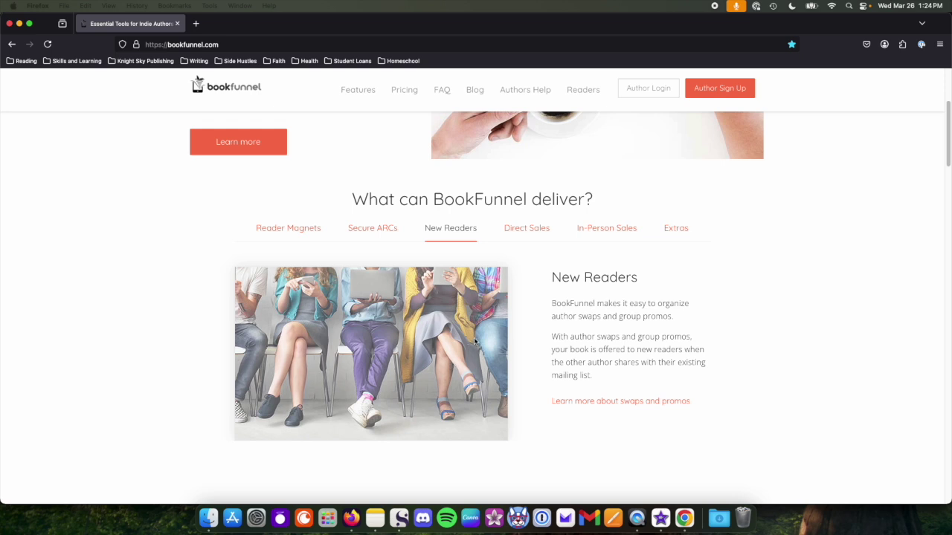
scroll(471, 341, down, 2)
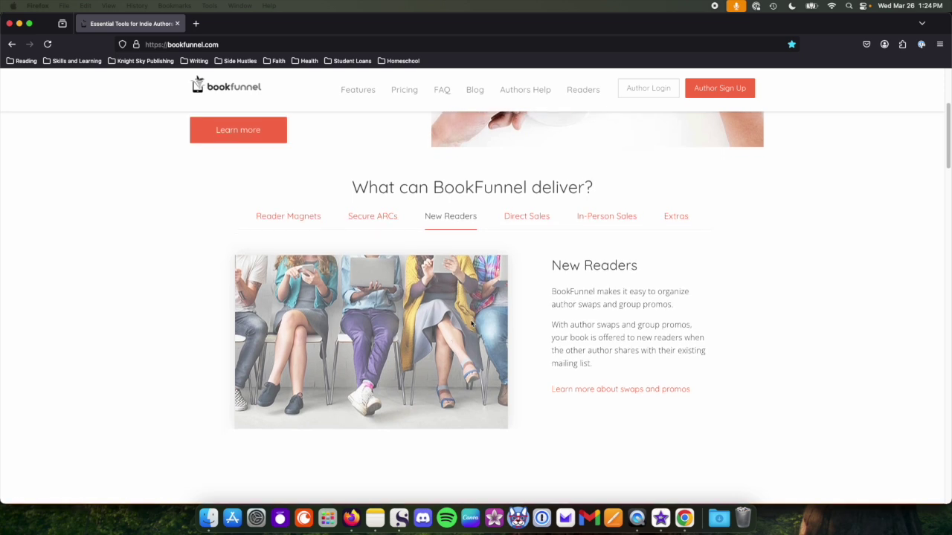
View the Direct Sales section, then read the In-Person Sales description of printable download codes
click(535, 214)
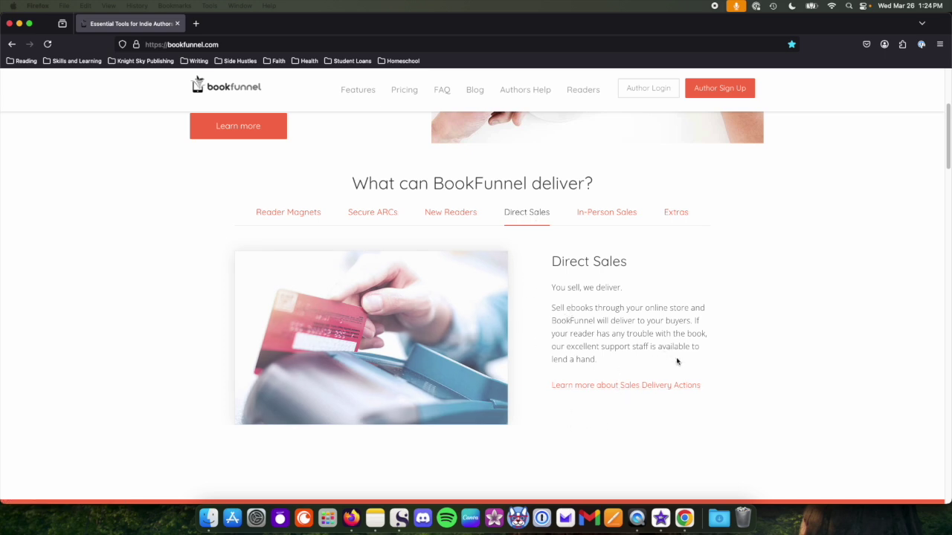
click(595, 214)
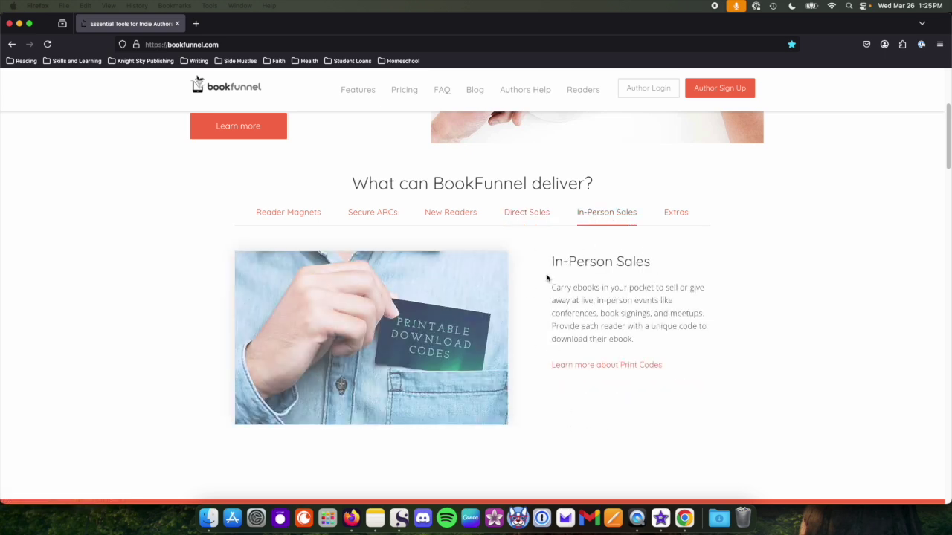
scroll(613, 334, down, 1)
scroll(611, 336, down, 1)
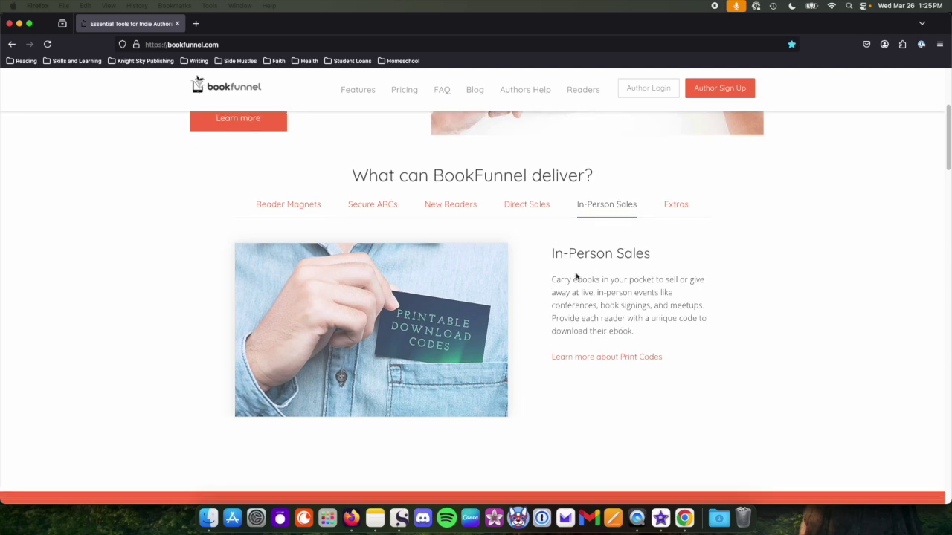
scroll(575, 307, down, 1)
scroll(574, 309, up, 2)
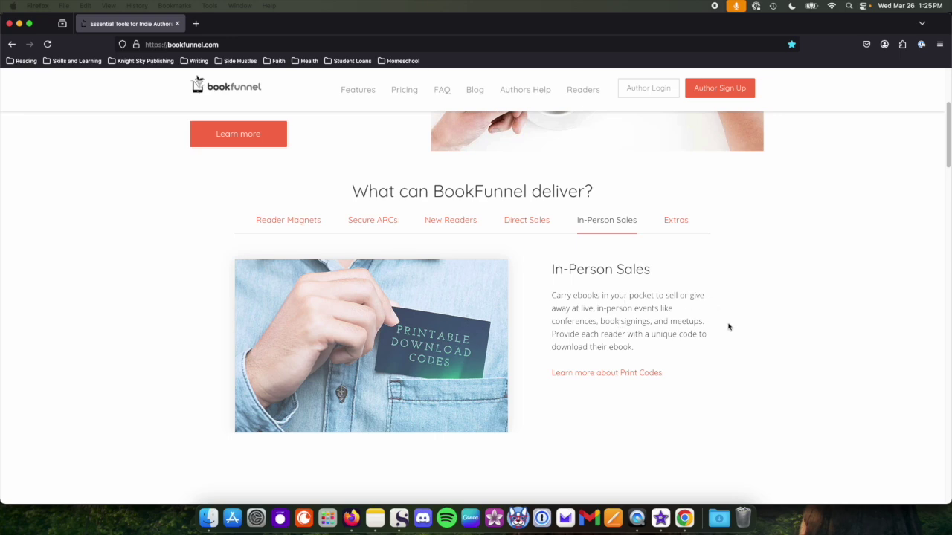
scroll(725, 331, down, 1)
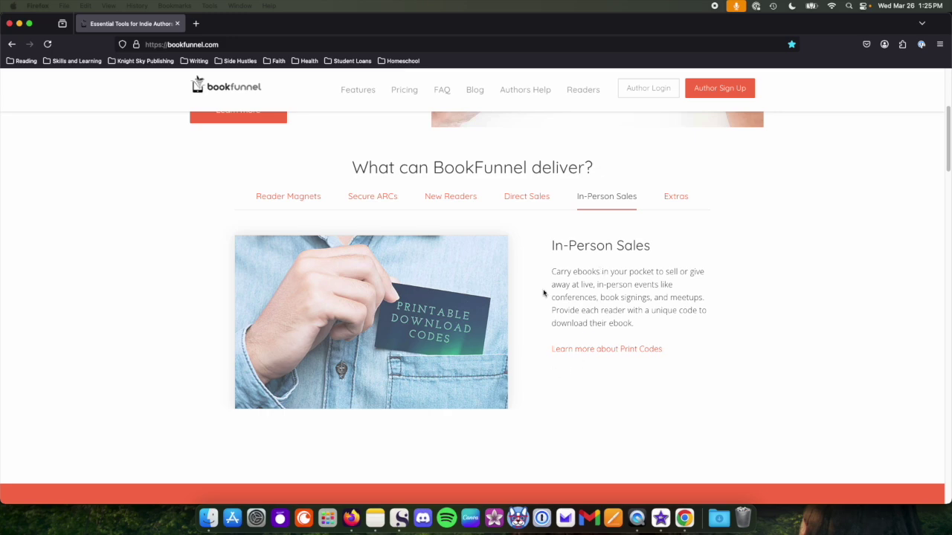
scroll(595, 297, down, 1)
Show the Extras section and read which kinds of PDF content can be delivered
click(678, 181)
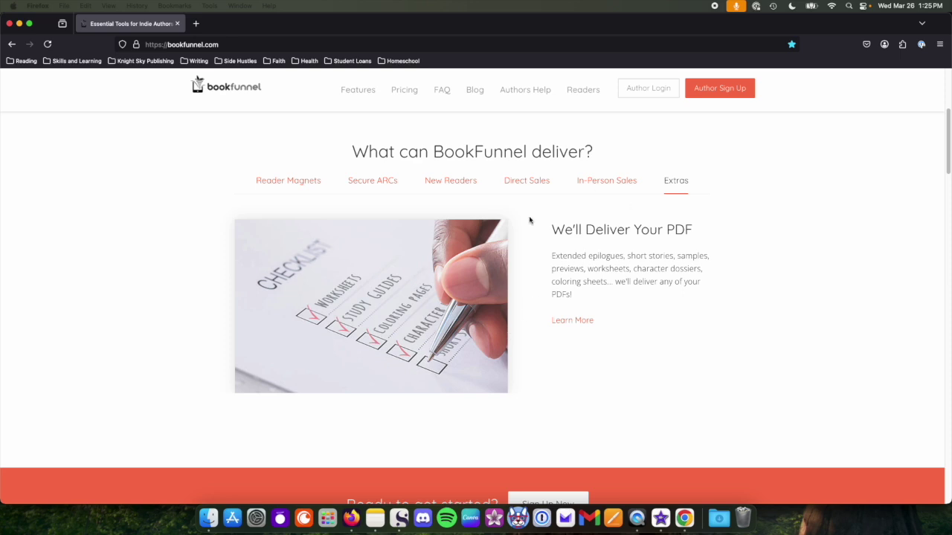
scroll(682, 181, down, 1)
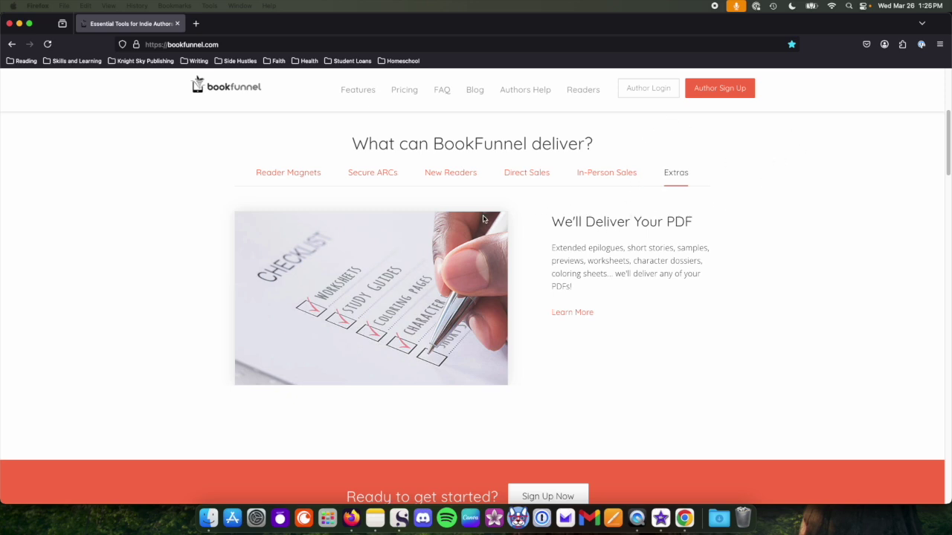
scroll(438, 91, up, 1)
Open the author pricing page and compare the plans under annual and monthly pricing
click(407, 92)
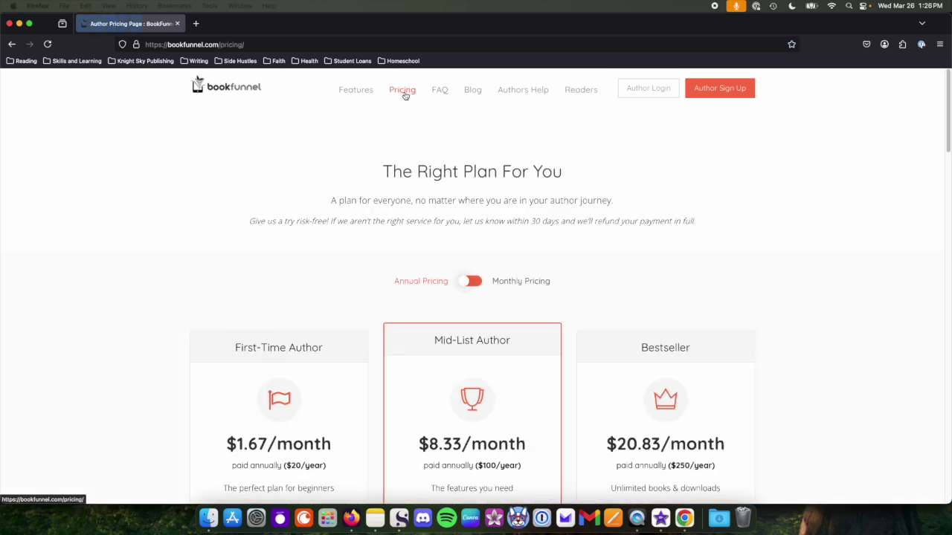
scroll(662, 239, down, 1)
scroll(662, 240, down, 3)
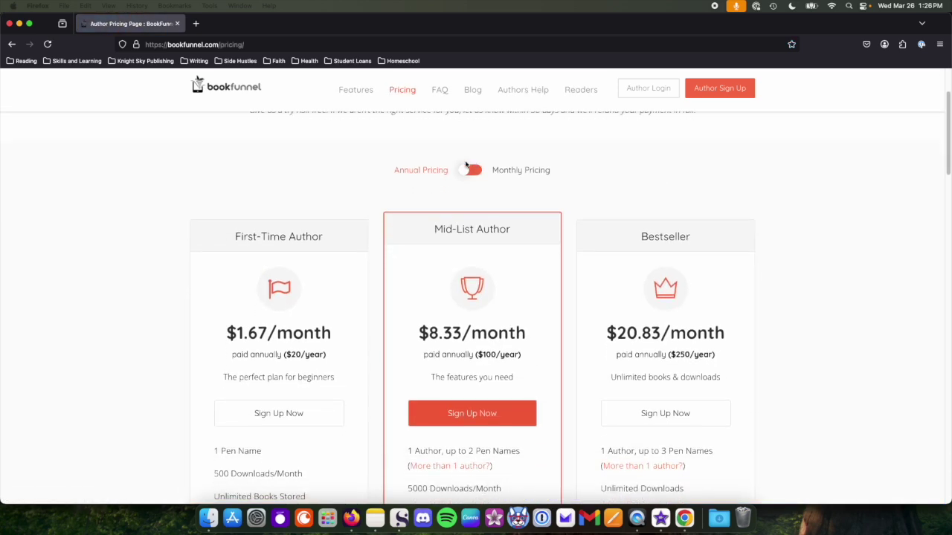
click(468, 170)
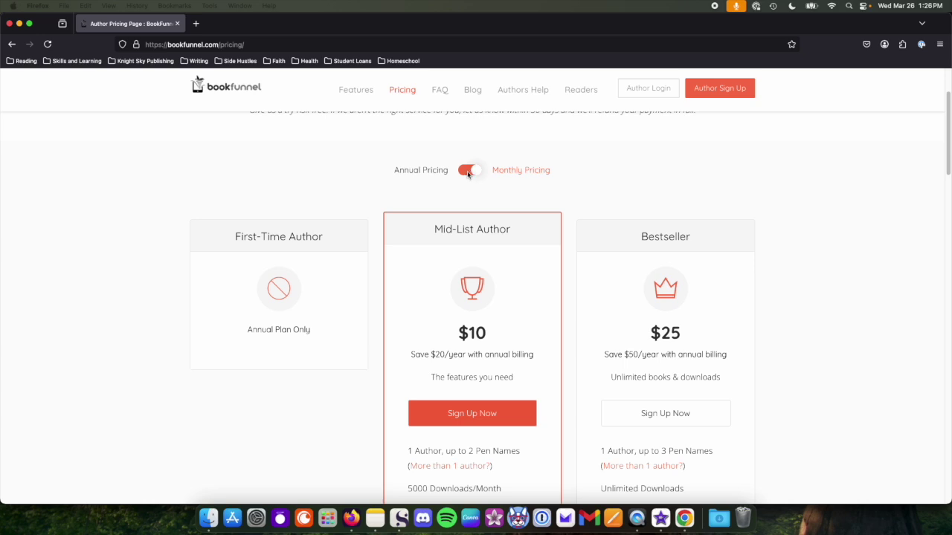
scroll(590, 173, down, 1)
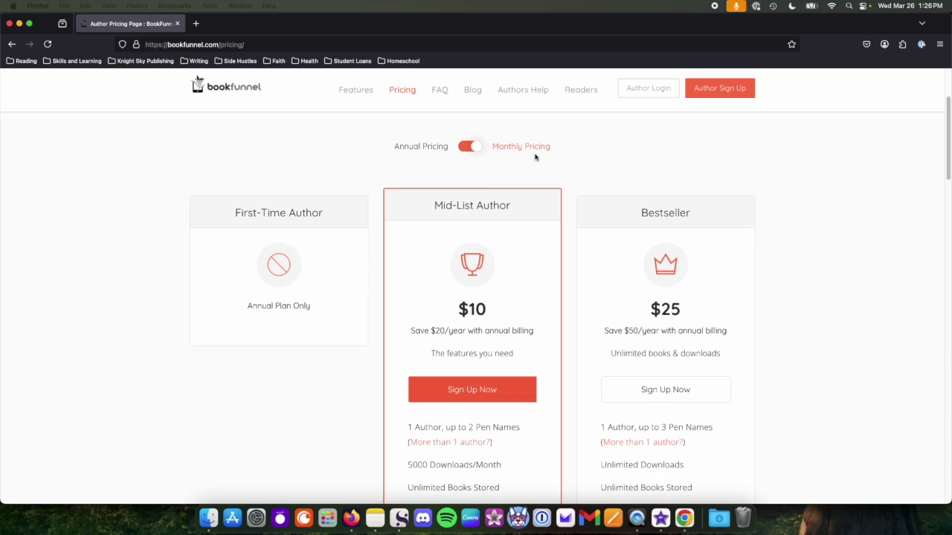
click(471, 148)
click(471, 147)
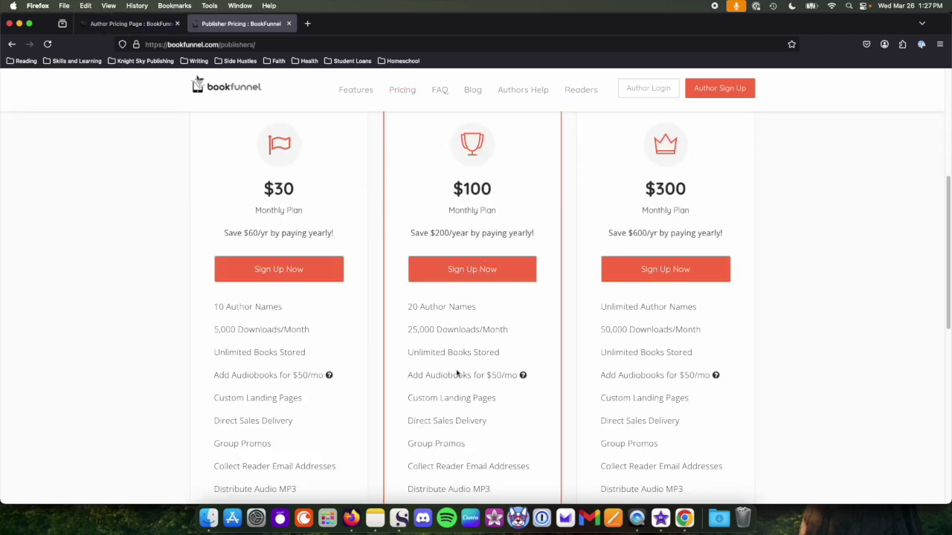
Review the publisher plans' monthly prices and included features for the Micro, Low-Volume and High-Volume tiers
scroll(264, 446, down, 3)
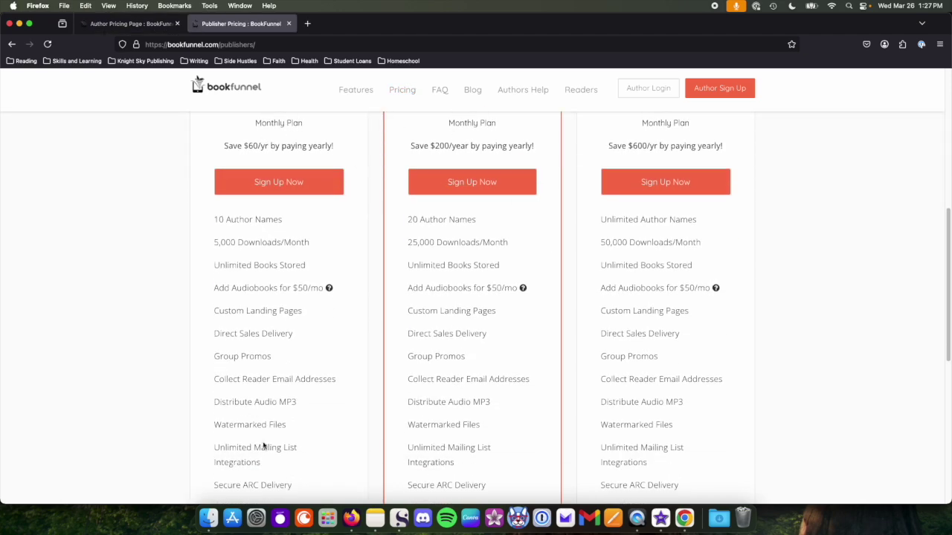
scroll(391, 391, down, 3)
scroll(471, 416, down, 5)
scroll(470, 387, up, 10)
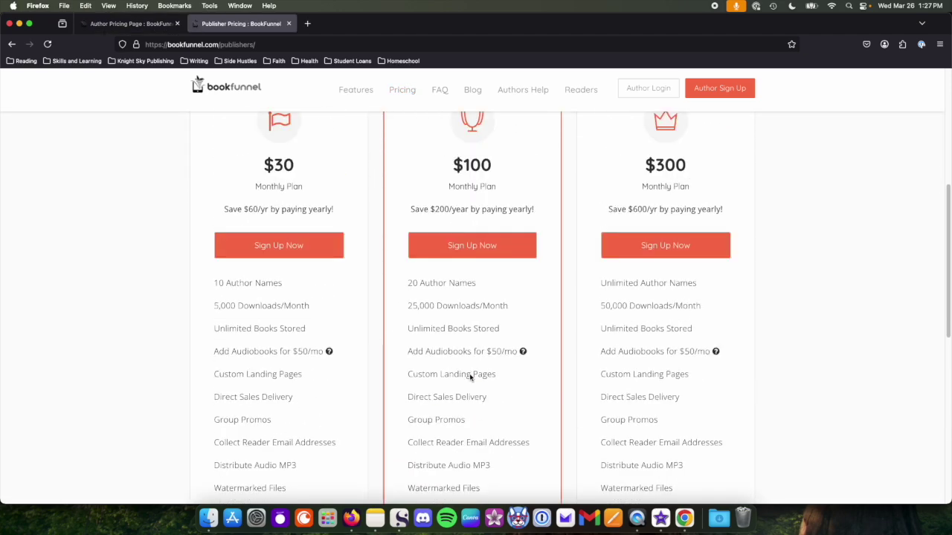
scroll(446, 356, up, 5)
scroll(312, 364, down, 2)
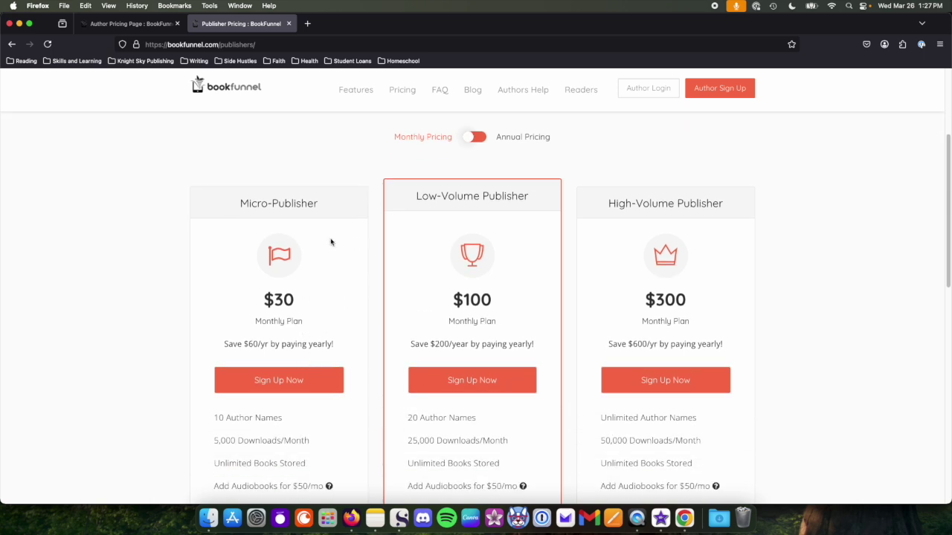
scroll(316, 316, down, 2)
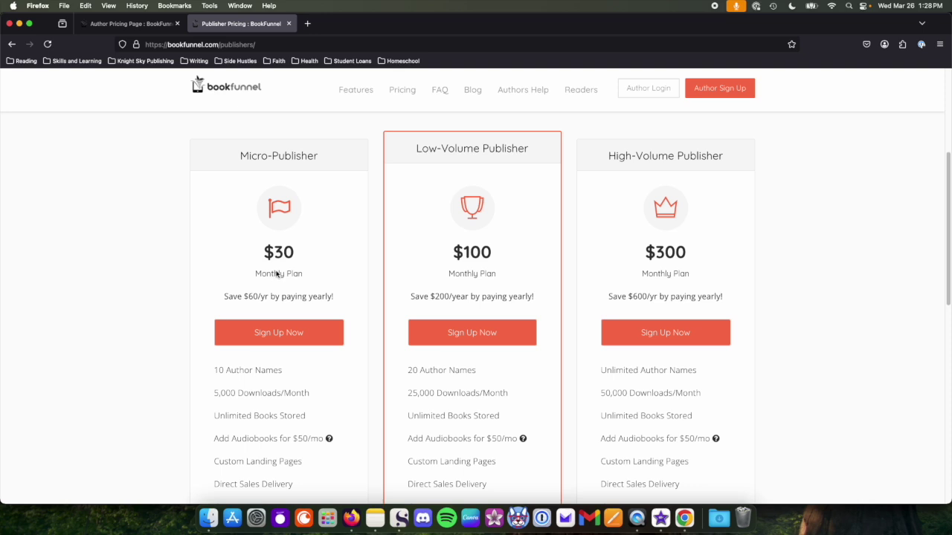
scroll(321, 257, up, 3)
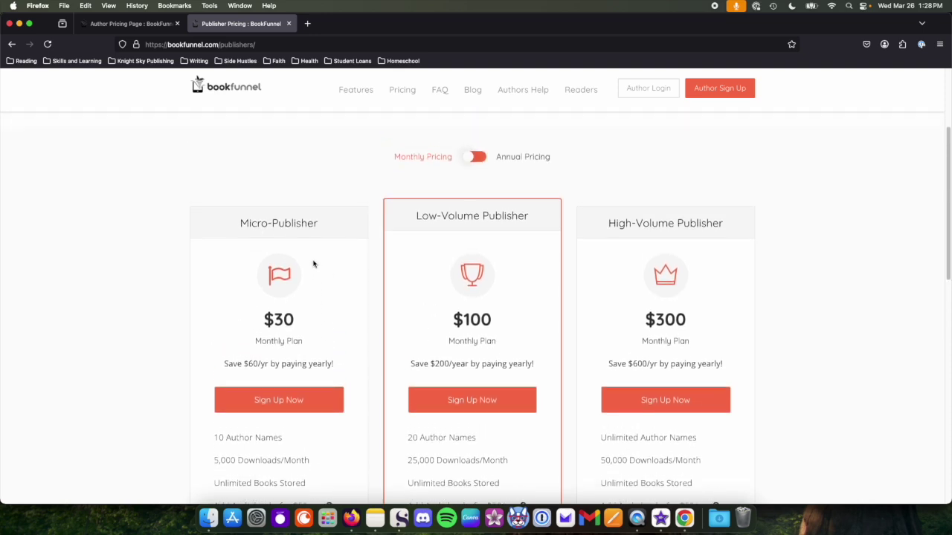
scroll(313, 264, up, 1)
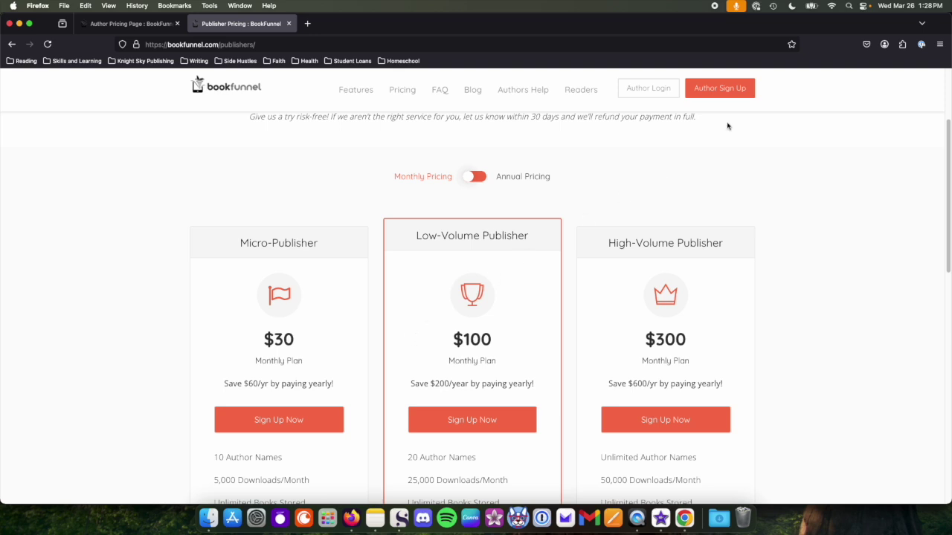
Return to the author pricing page and review the features of the First-Time, Mid-List and Bestseller plans
click(403, 94)
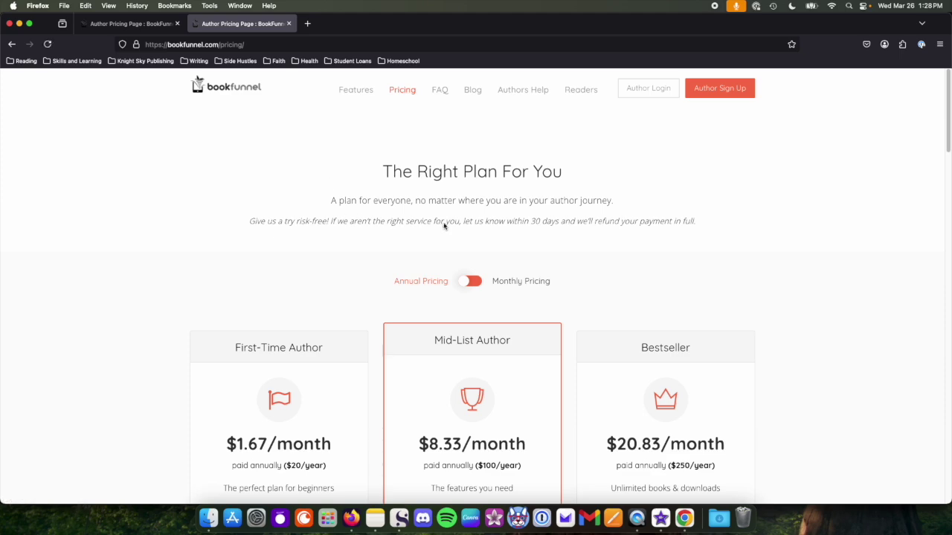
scroll(463, 227, down, 5)
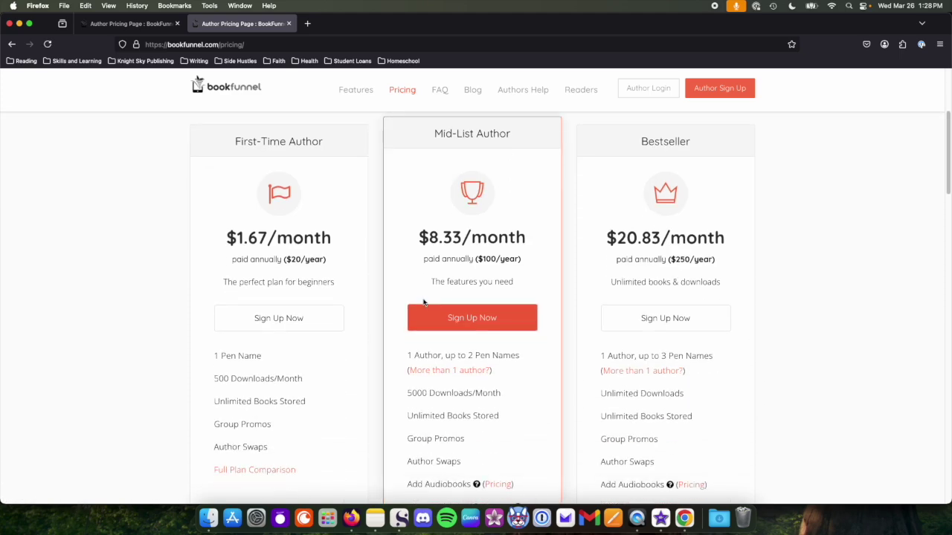
scroll(424, 297, down, 3)
scroll(440, 281, down, 8)
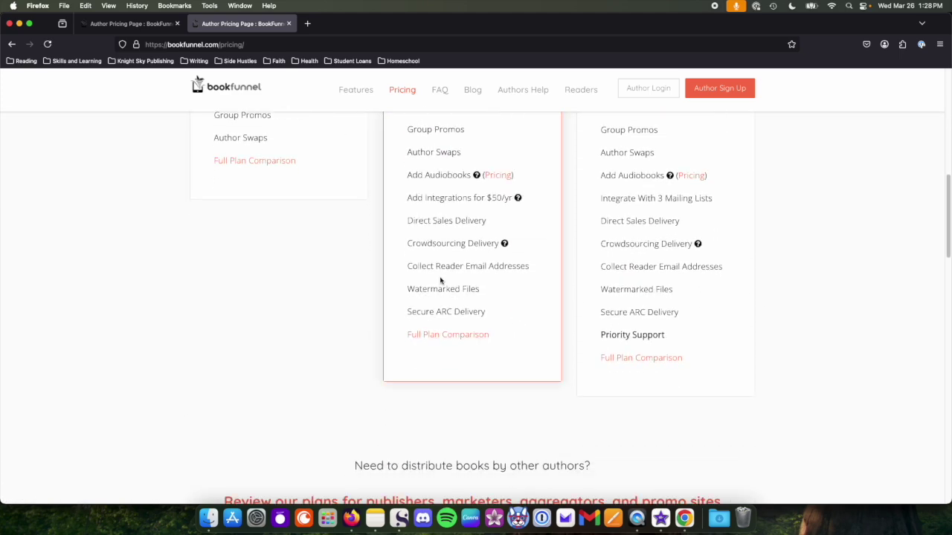
scroll(419, 295, up, 4)
Show the Author Plan Comparison table and compare the prices and pen name allowances of the three plans
scroll(425, 286, down, 10)
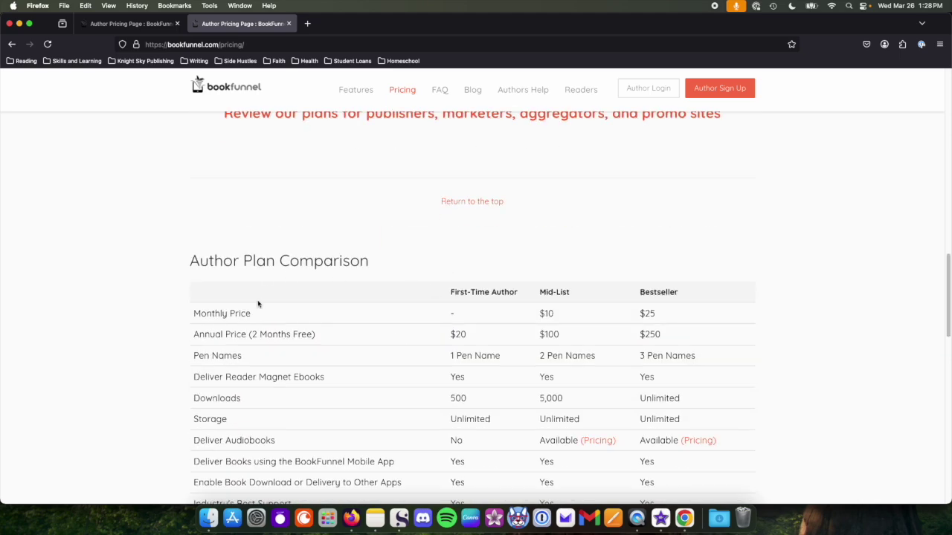
scroll(520, 288, down, 1)
scroll(544, 307, down, 2)
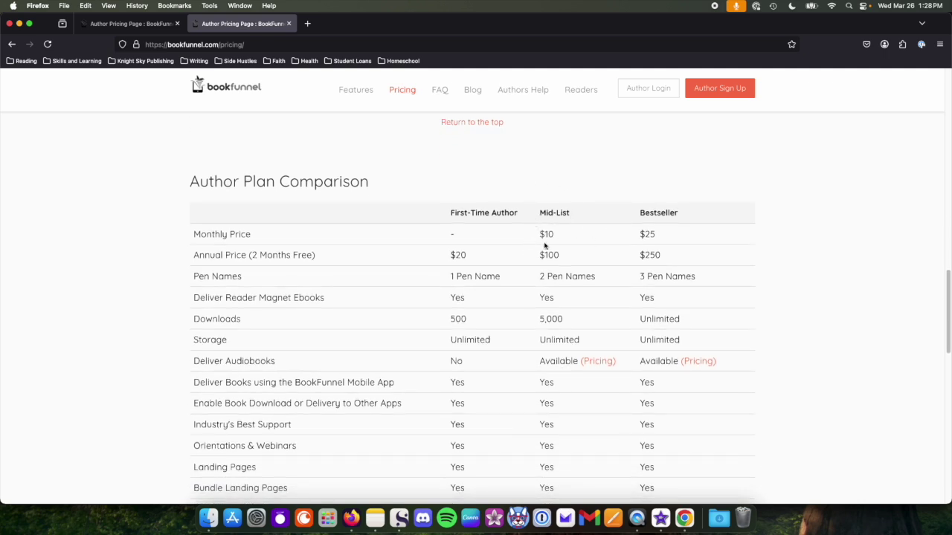
scroll(536, 275, down, 1)
scroll(536, 276, down, 1)
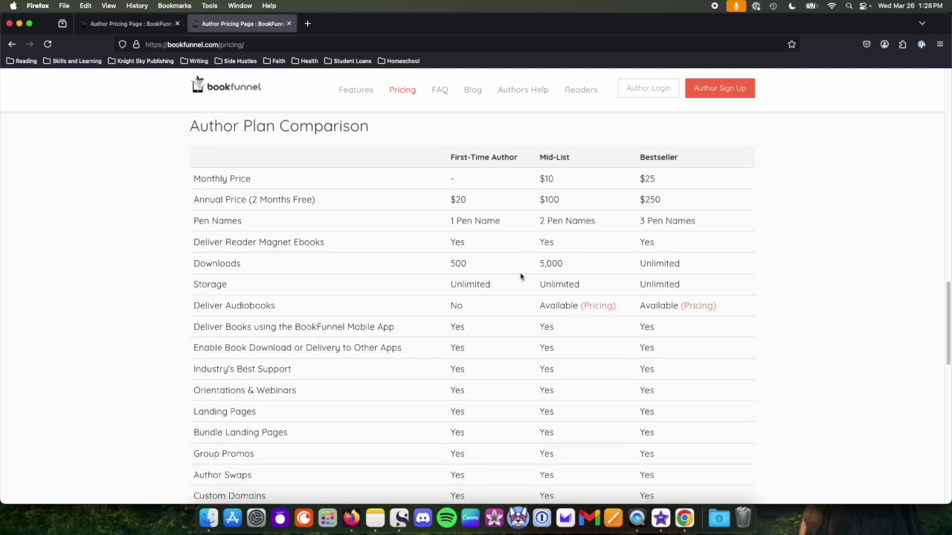
drag(431, 223, 719, 215)
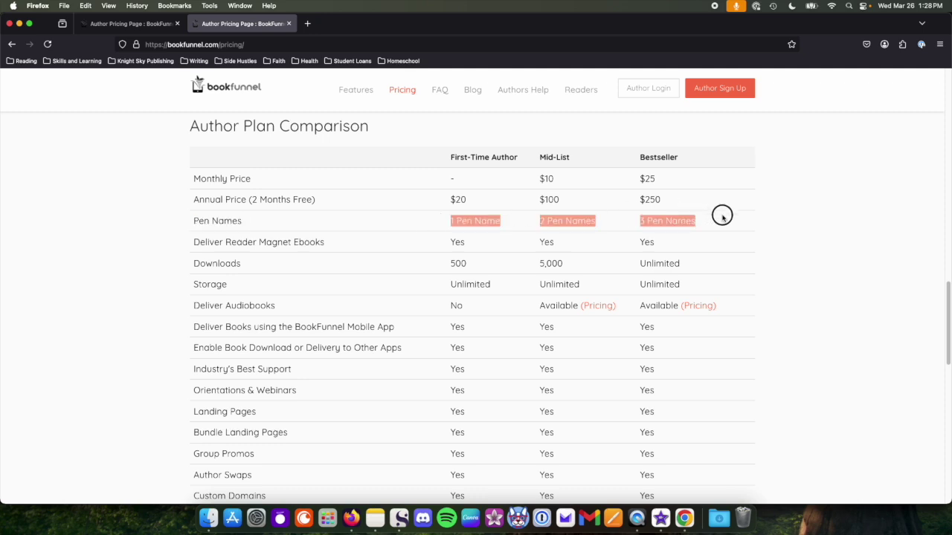
click(557, 252)
Review the downloads, storage, audiobook, landing page and mailing list rows of the plan comparison table
scroll(555, 253, down, 1)
scroll(555, 254, down, 1)
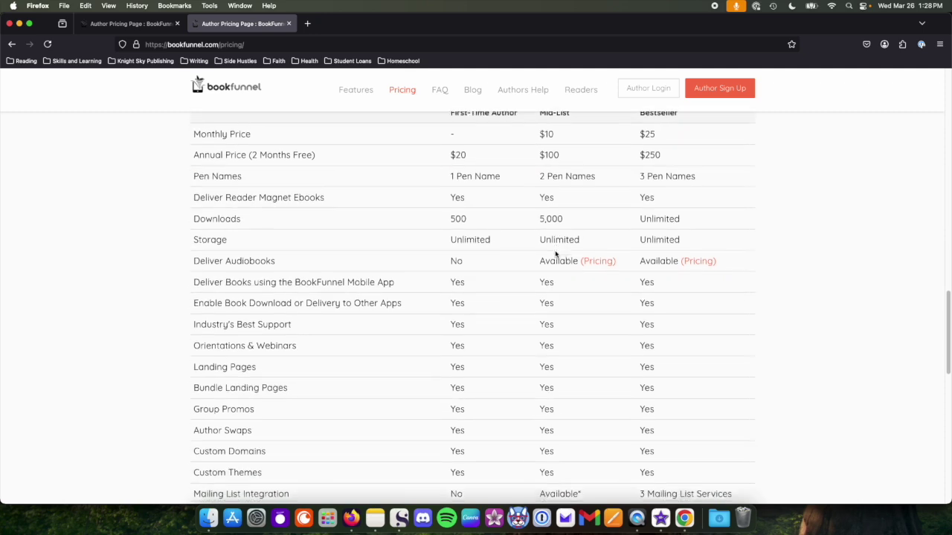
scroll(557, 223, down, 1)
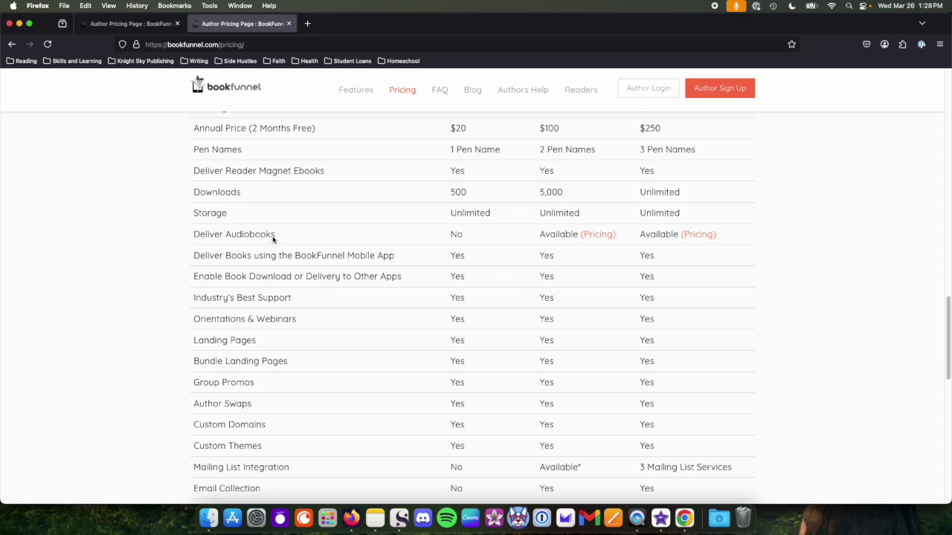
scroll(475, 297, down, 3)
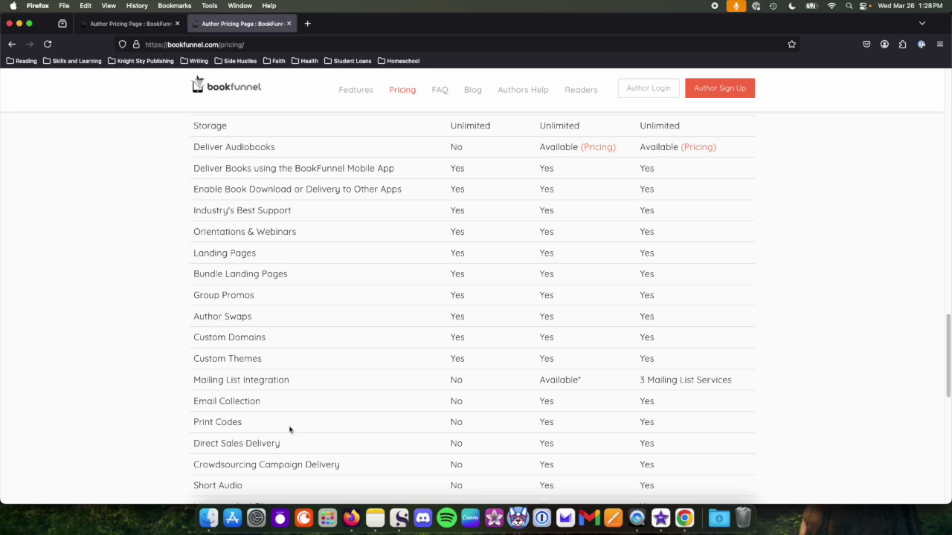
scroll(364, 410, down, 6)
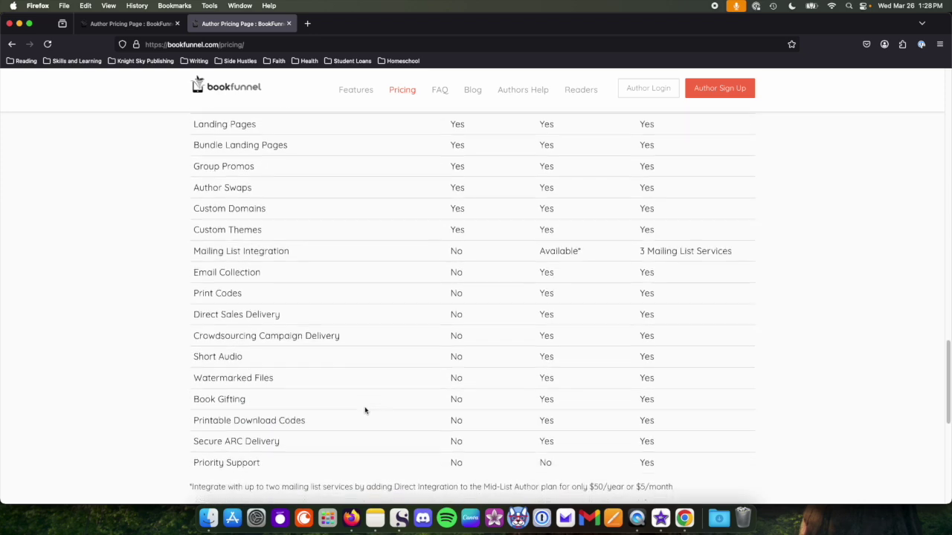
Highlight the Mid-List plan's entries for Watermarked Files and Book Gifting in the comparison table
drag(527, 319, 571, 313)
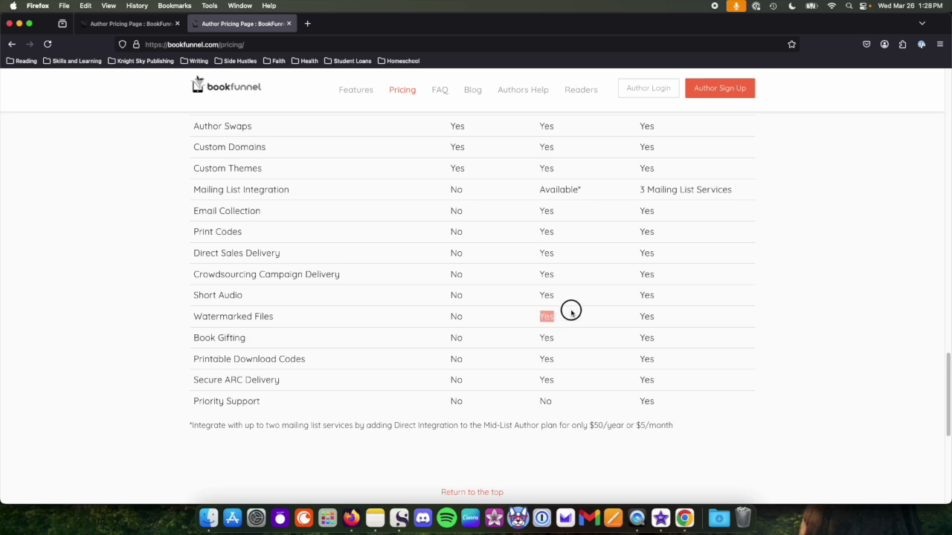
click(486, 369)
drag(538, 337, 568, 339)
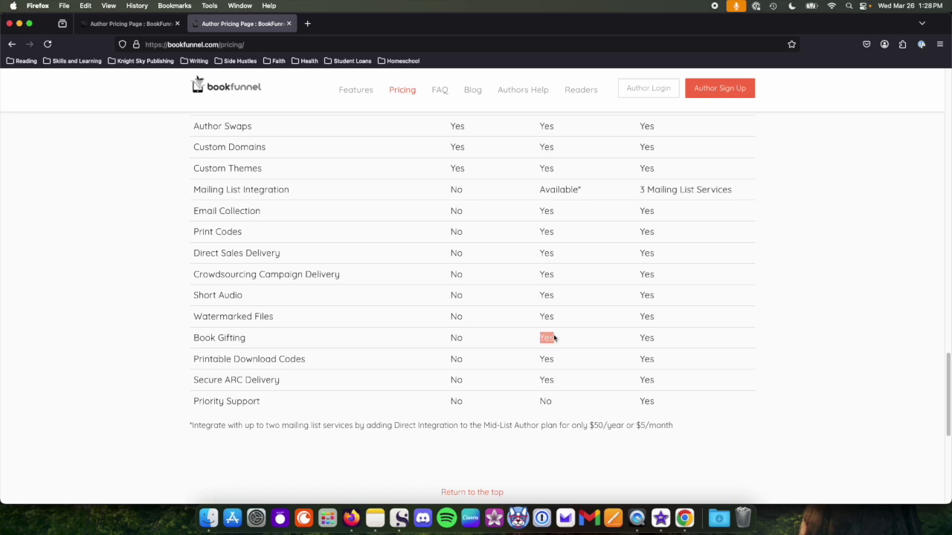
click(556, 357)
drag(540, 337, 559, 343)
click(559, 343)
Check the Mid-List entry for Secure ARC Delivery and the Bestseller entry for Priority Support
scroll(542, 377, down, 1)
click(541, 352)
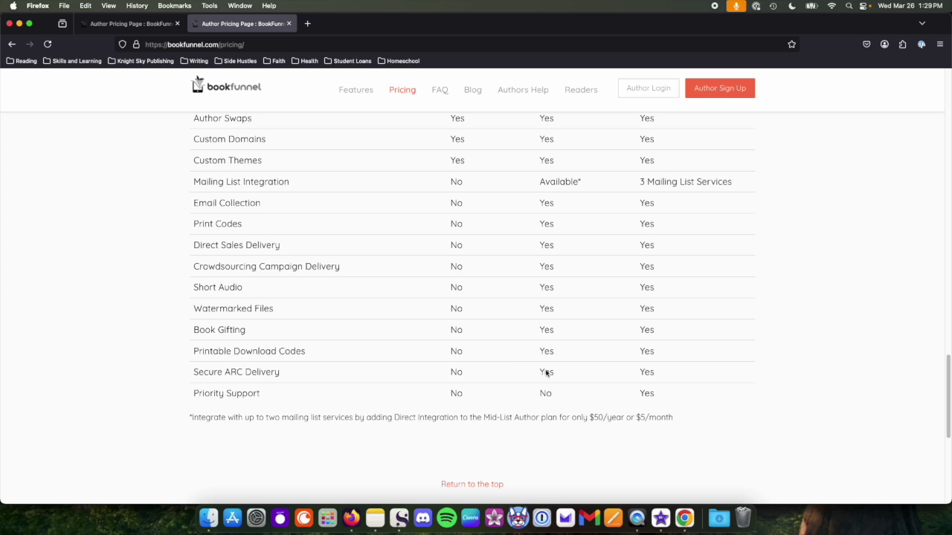
double_click(544, 372)
click(547, 398)
drag(638, 394, 697, 399)
click(696, 398)
Reread the plan comparison table from the prices down to the delivery and landing page features
scroll(665, 360, up, 10)
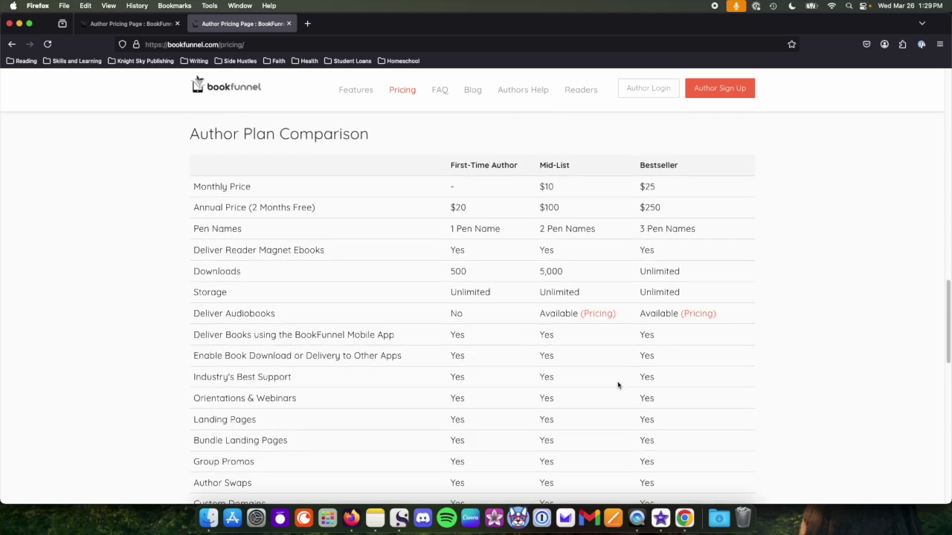
scroll(617, 385, down, 1)
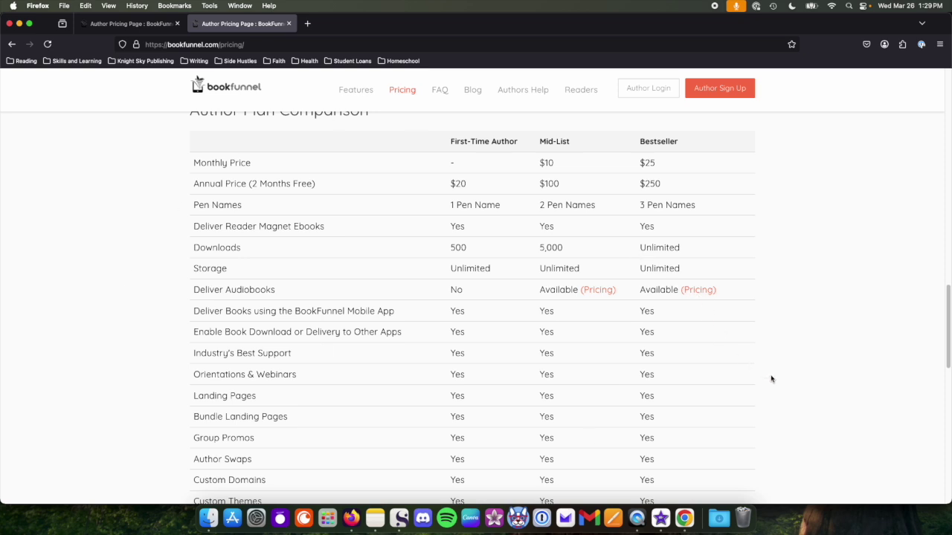
scroll(531, 185, up, 4)
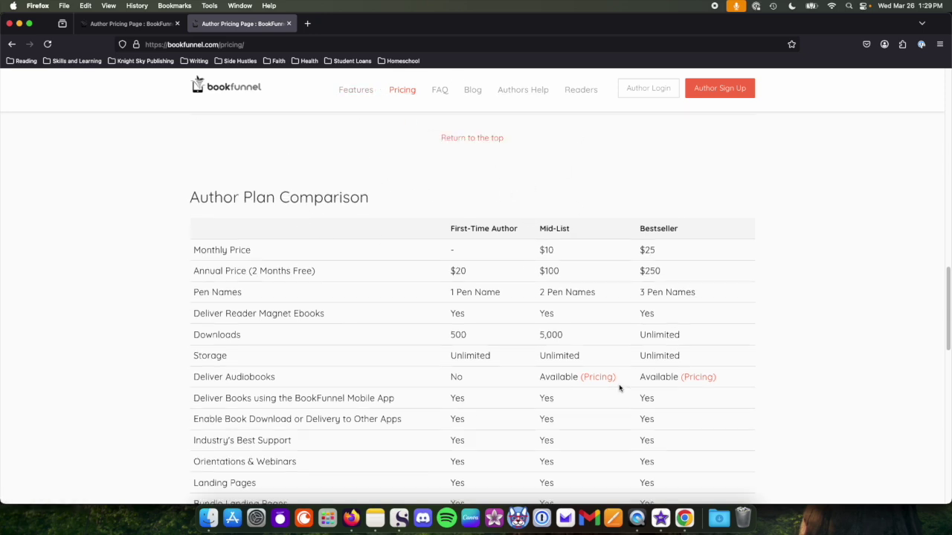
scroll(584, 387, down, 3)
scroll(559, 394, down, 1)
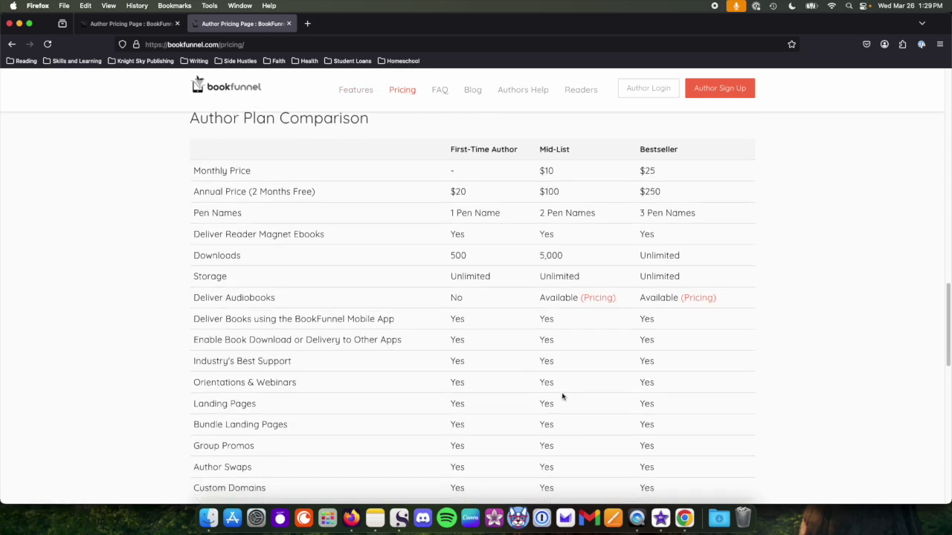
scroll(488, 402, down, 2)
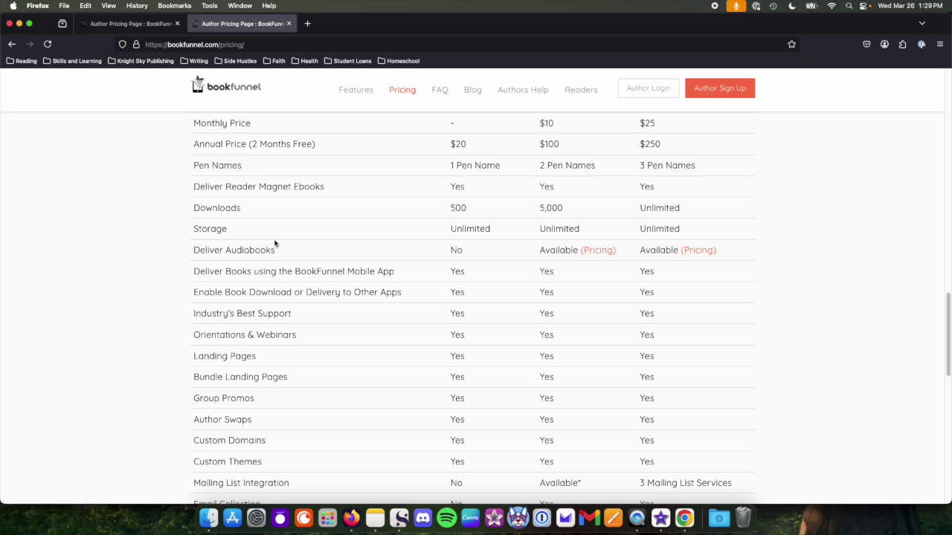
Go to the author login to open the BookFunnel dashboard and review its recent activity and monthly downloads
scroll(278, 253, up, 4)
scroll(359, 270, up, 4)
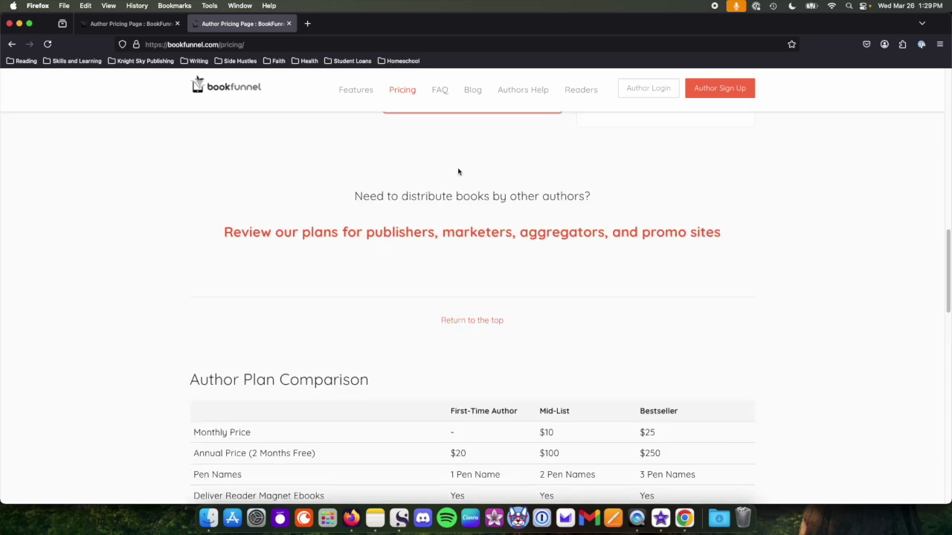
scroll(461, 93, up, 1)
scroll(454, 97, up, 6)
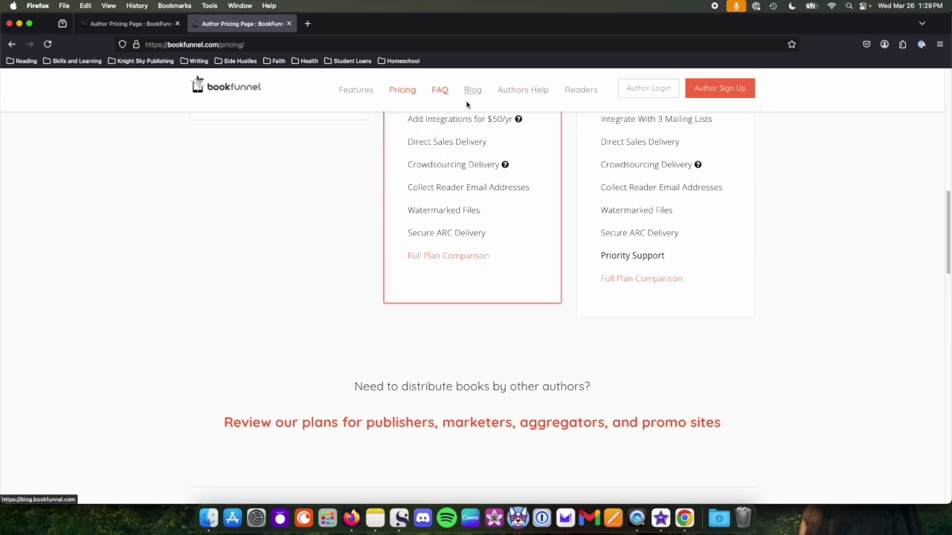
click(638, 91)
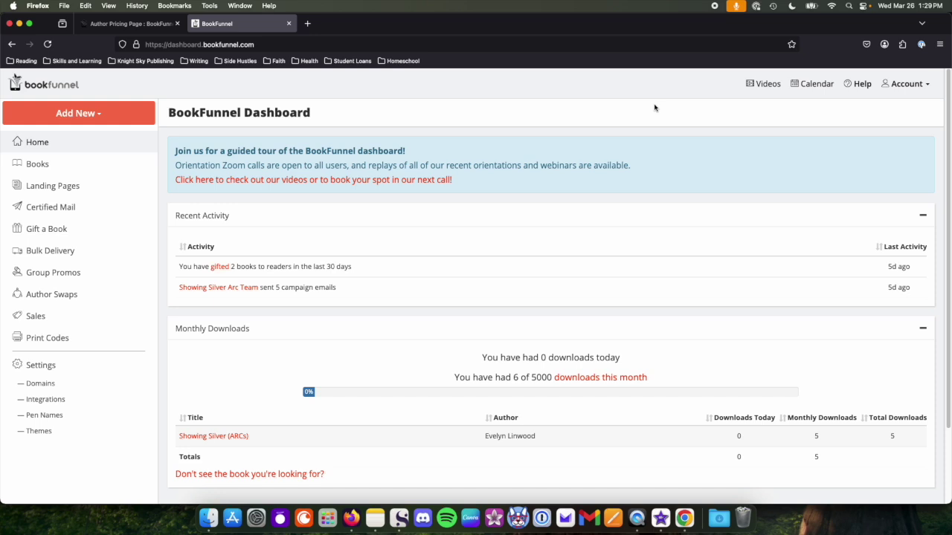
scroll(239, 341, down, 2)
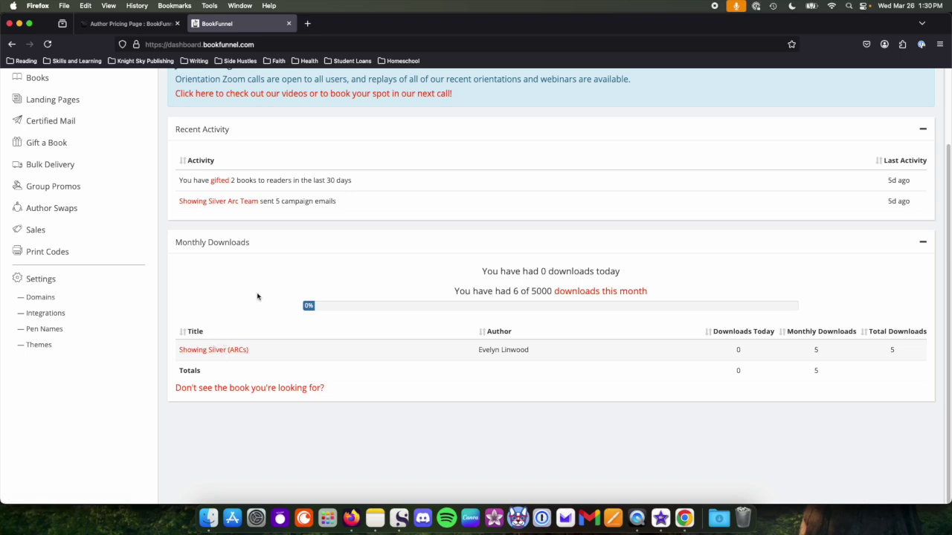
scroll(67, 115, up, 1)
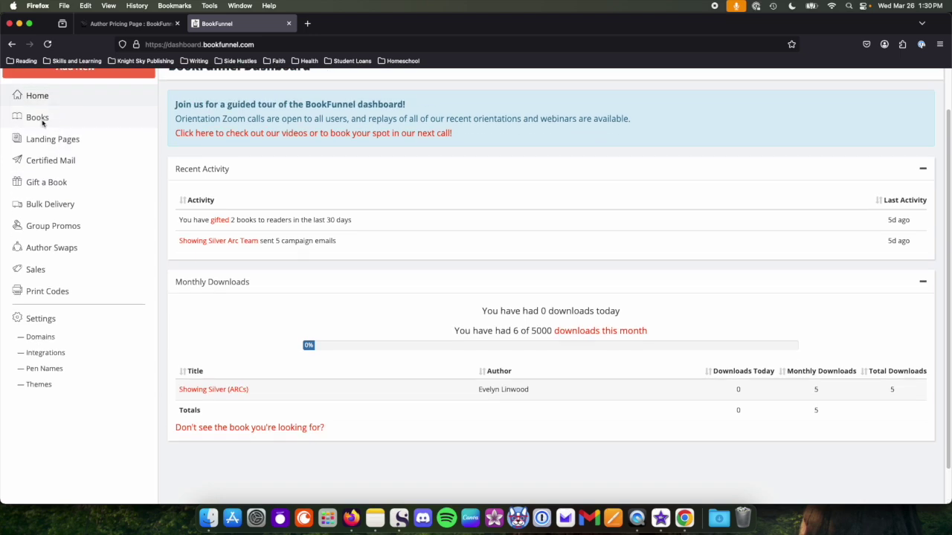
View the Books list, open the Audiobooks page and read who is eligible and how to add audiobook delivery
click(39, 119)
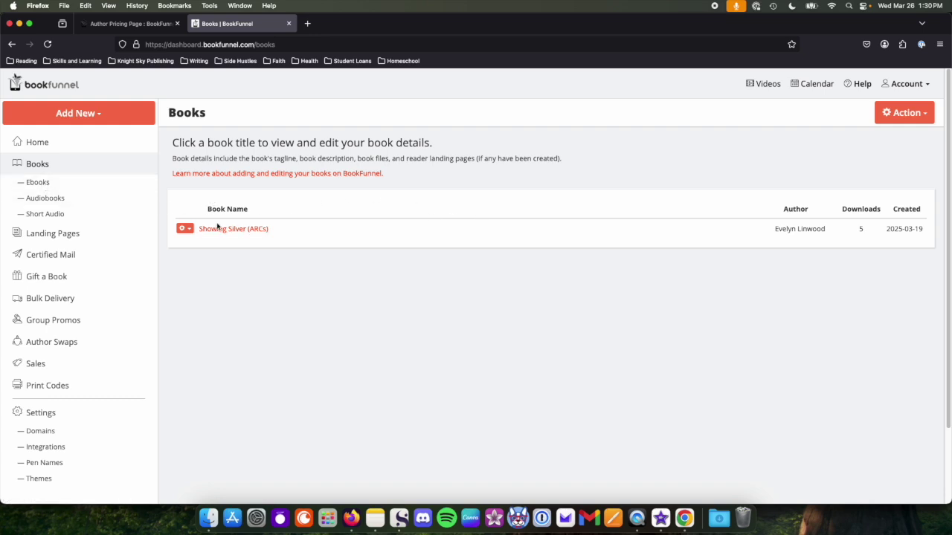
click(56, 201)
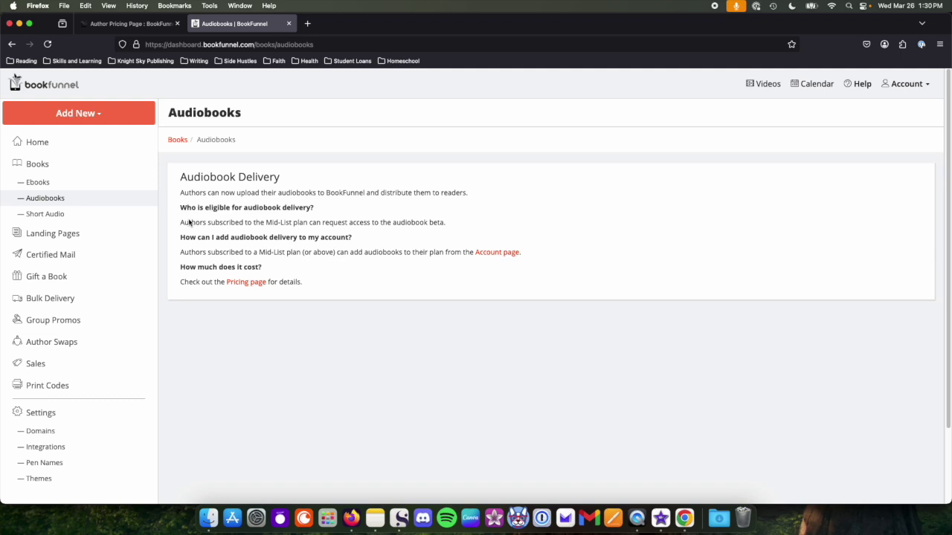
drag(389, 222, 458, 223)
click(455, 220)
drag(243, 250, 546, 252)
click(546, 251)
scroll(88, 224, down, 1)
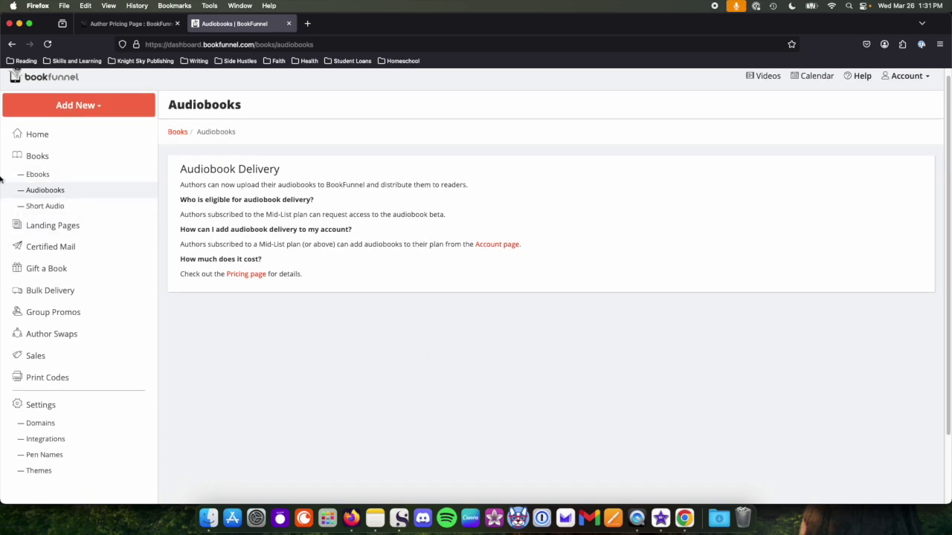
Return to the Books list and look through the Landing Pages section's Email Signup Pages and Universal Book Links
click(31, 156)
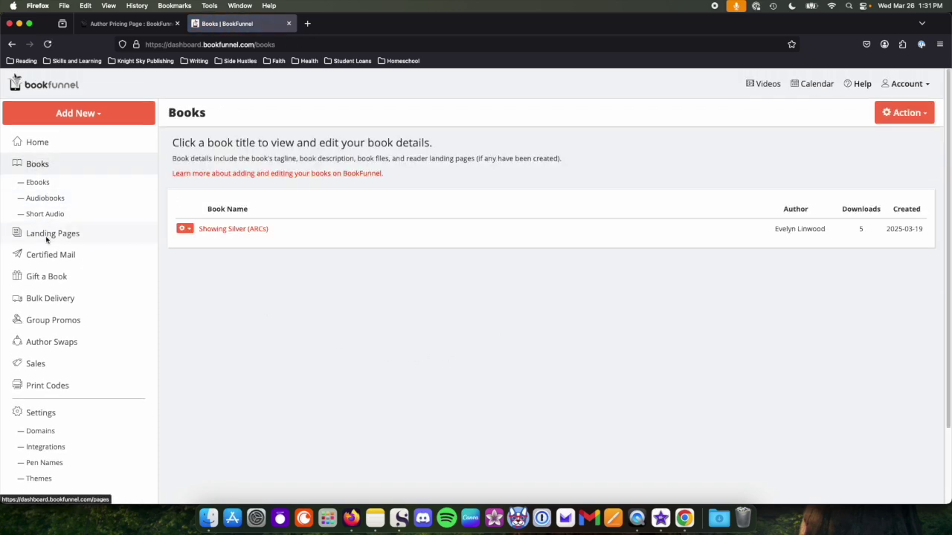
click(44, 235)
click(66, 204)
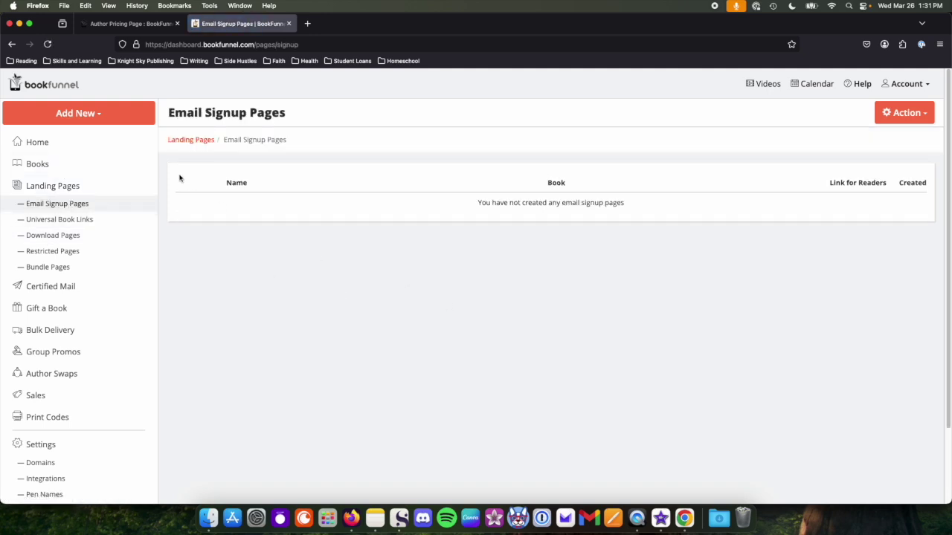
click(58, 220)
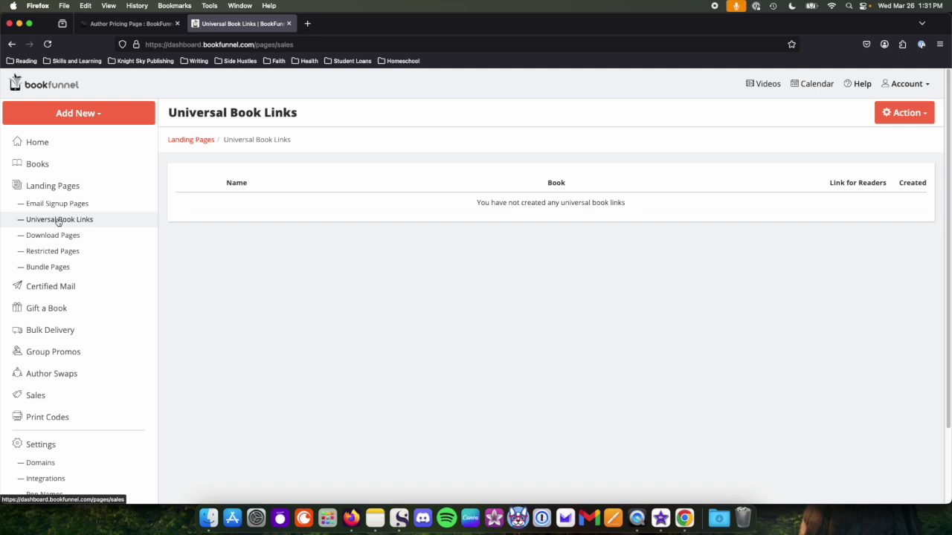
Open Bundle Pages and read how a private bundle distributes several books or media on one landing page
click(49, 265)
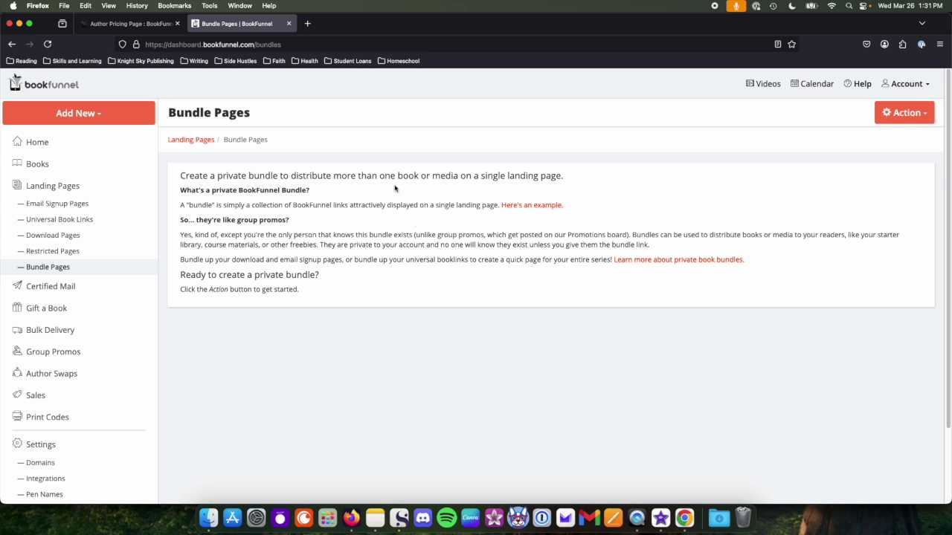
drag(181, 177, 587, 176)
click(595, 176)
scroll(219, 238, down, 1)
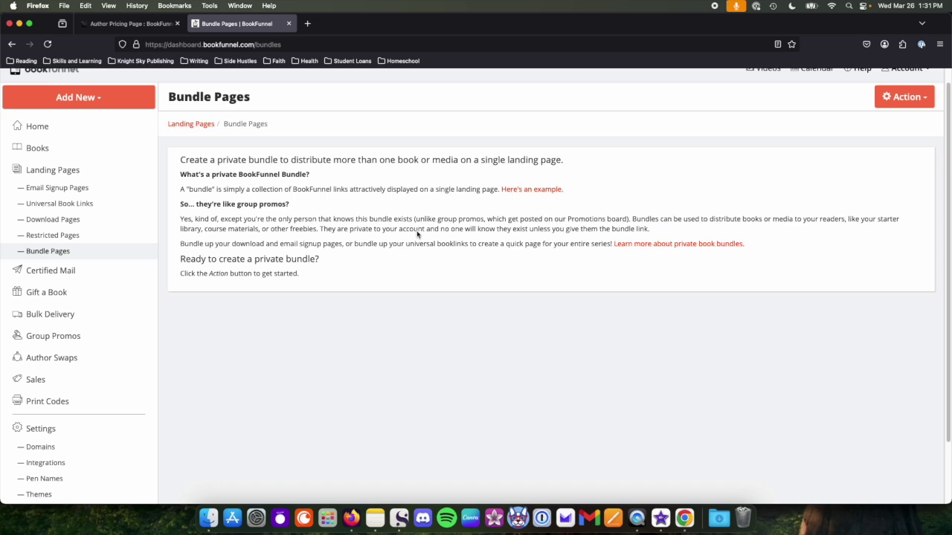
scroll(117, 181, down, 1)
scroll(30, 264, down, 1)
Open the Showing Silver Arc Team campaign's download page preview, read it through and display it at tablet size
click(33, 252)
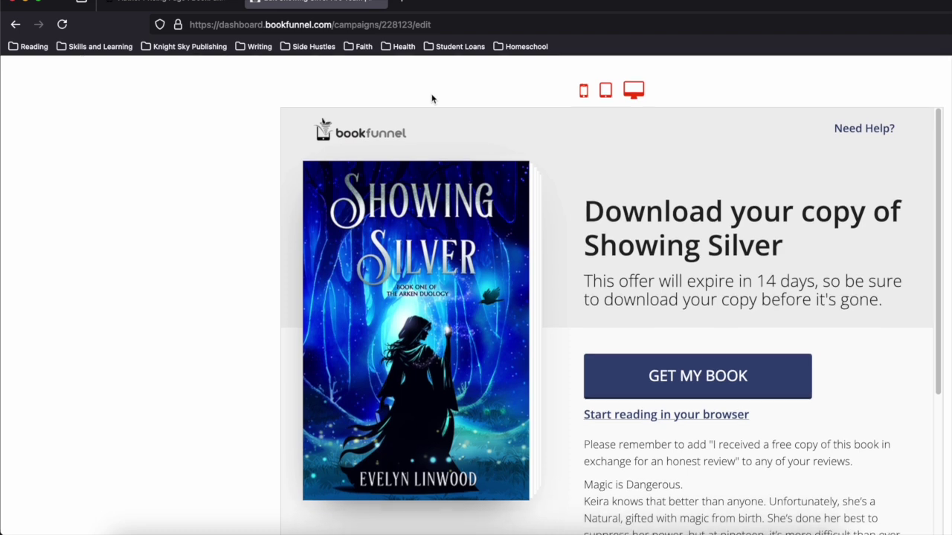
scroll(337, 103, down, 2)
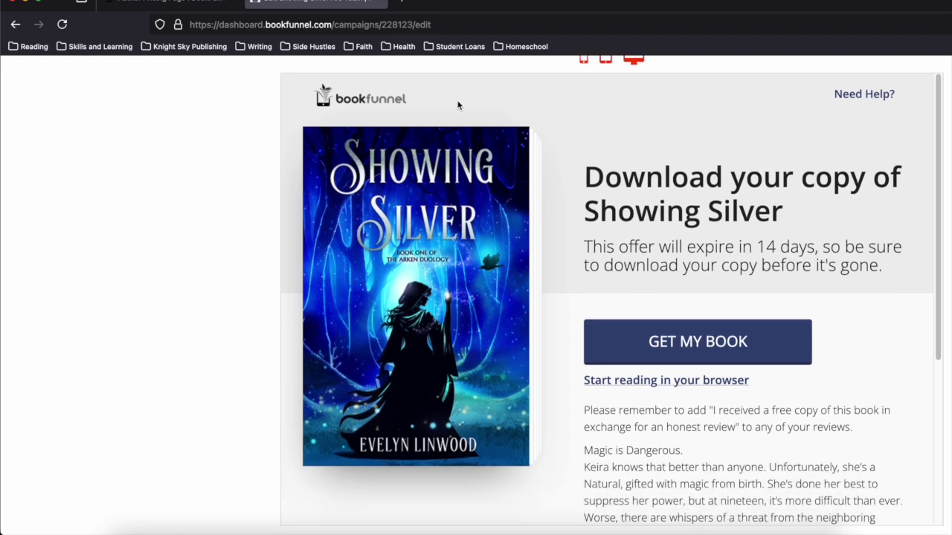
scroll(441, 102, down, 5)
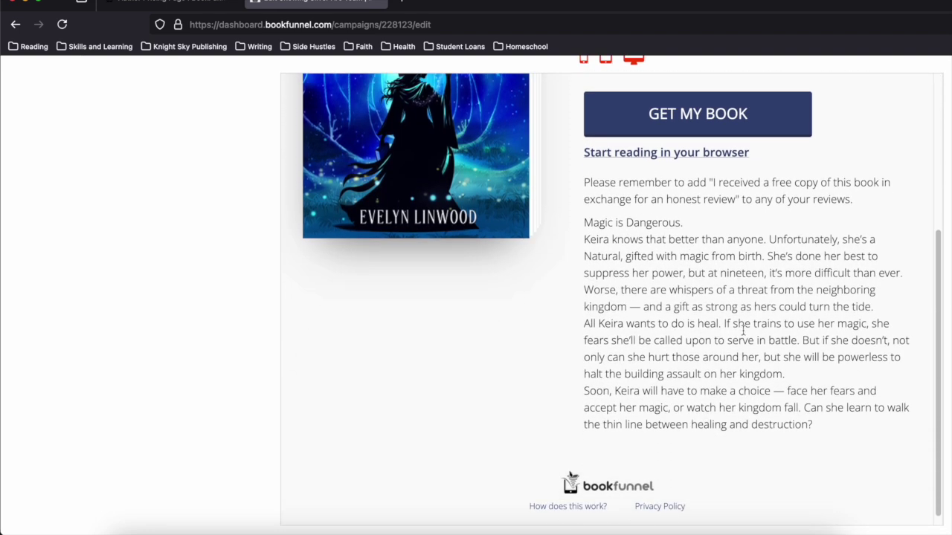
scroll(729, 338, down, 1)
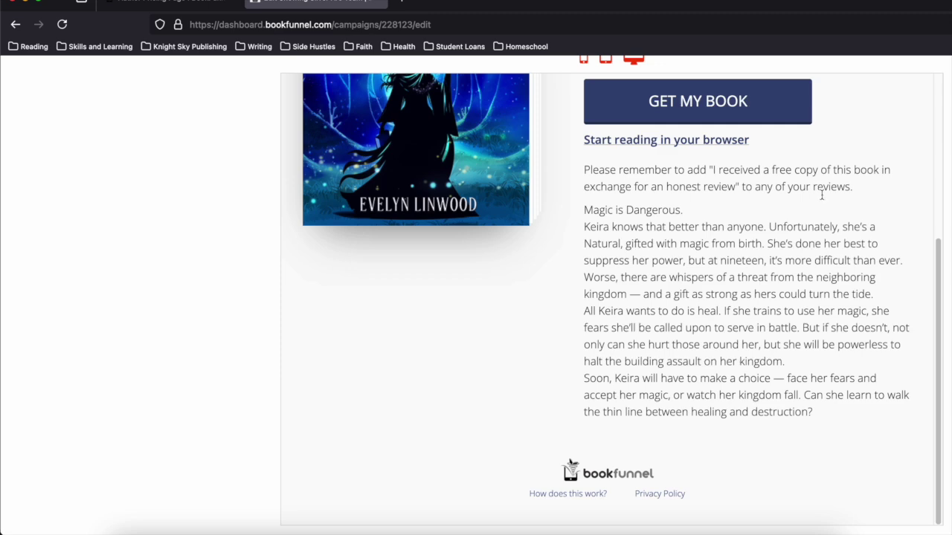
scroll(832, 256, up, 8)
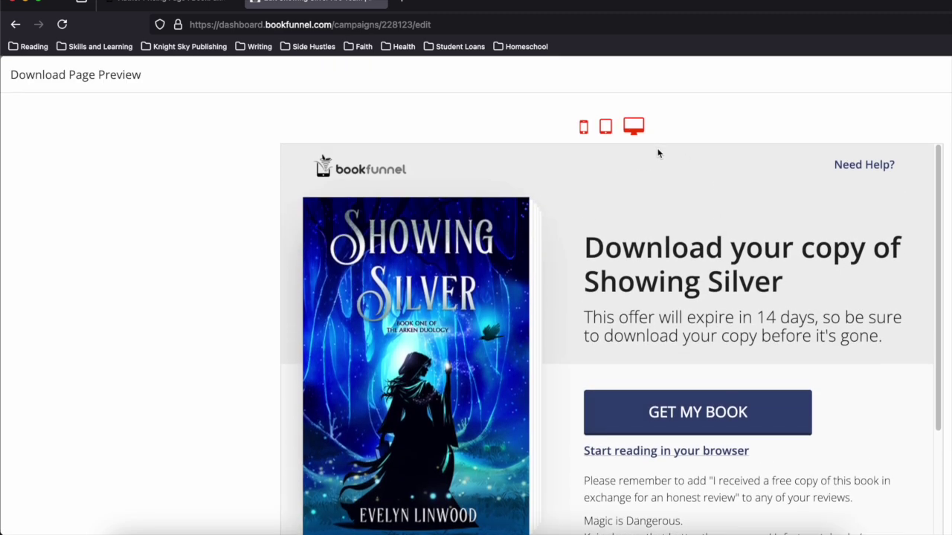
click(605, 127)
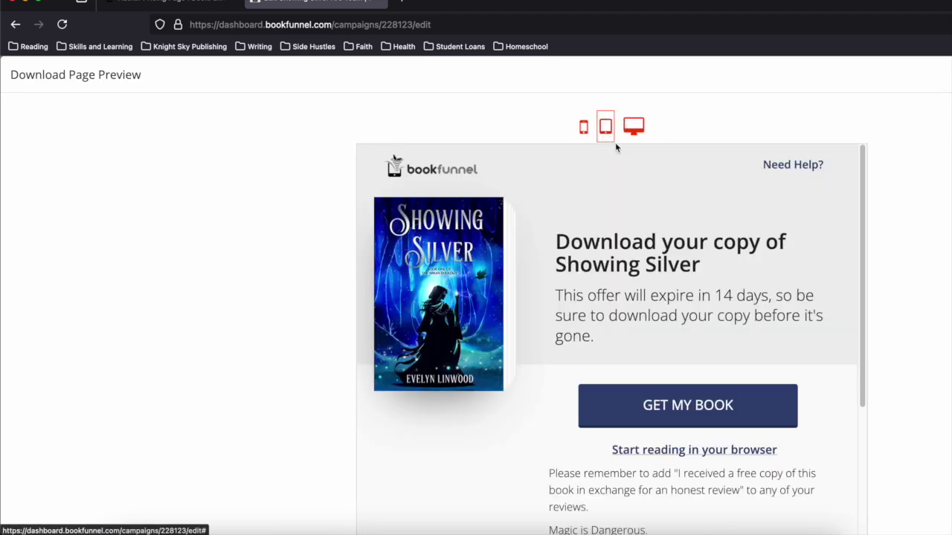
Read through the download page preview at tablet size and display it at desktop size
scroll(641, 199, down, 5)
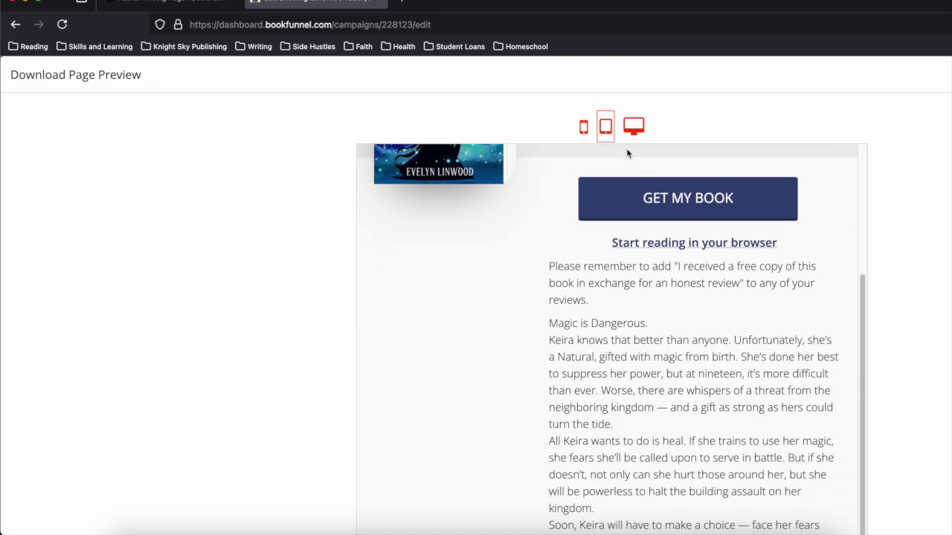
click(627, 132)
scroll(627, 157, down, 8)
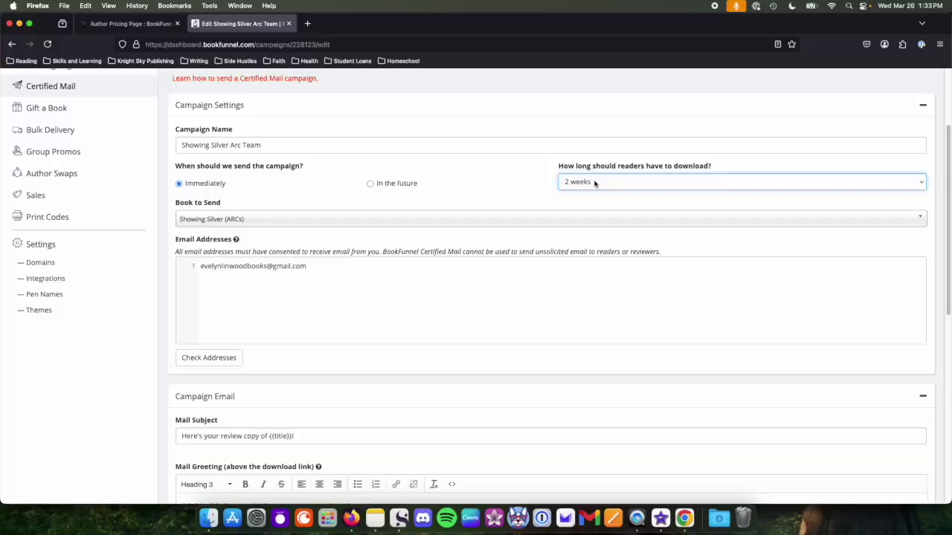
Check the campaign's download period options and the future send date calendar, and return the send time to Immediately
click(595, 182)
click(490, 199)
click(373, 188)
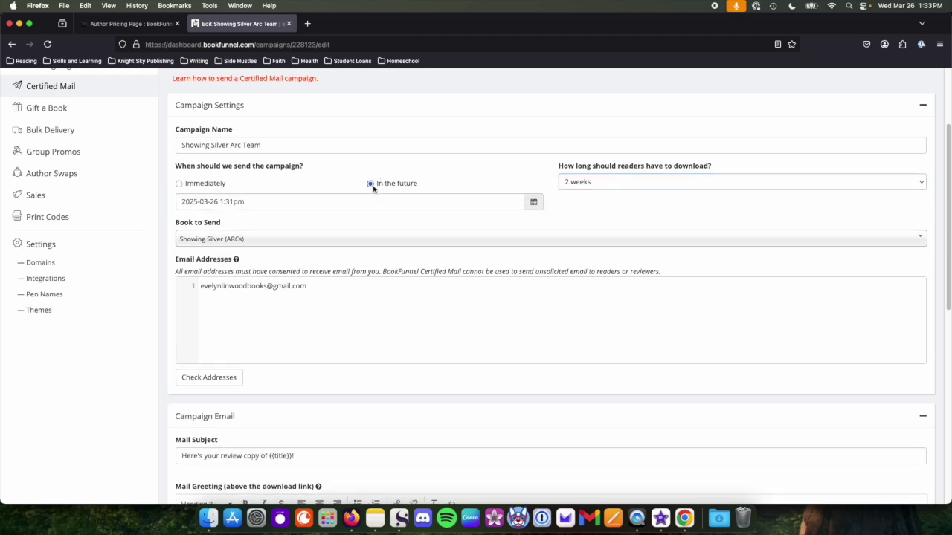
click(376, 200)
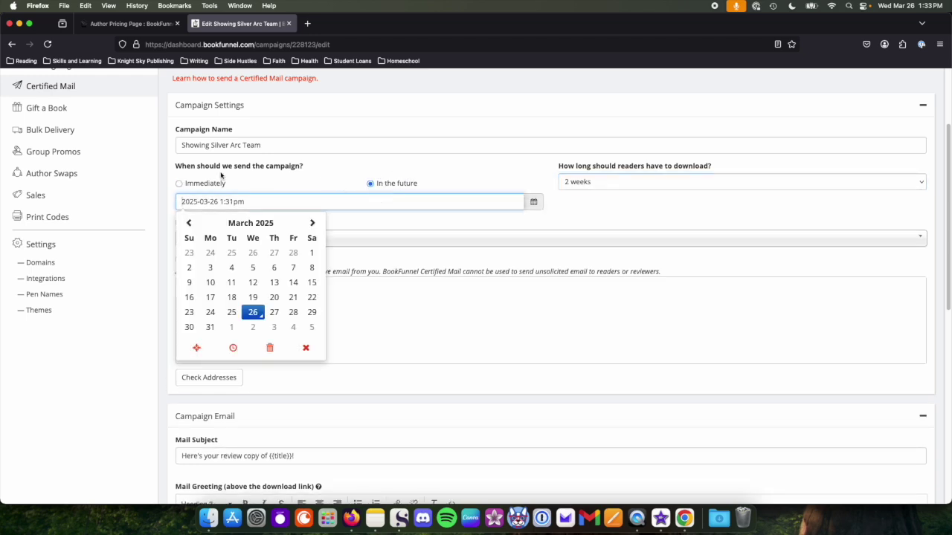
click(206, 186)
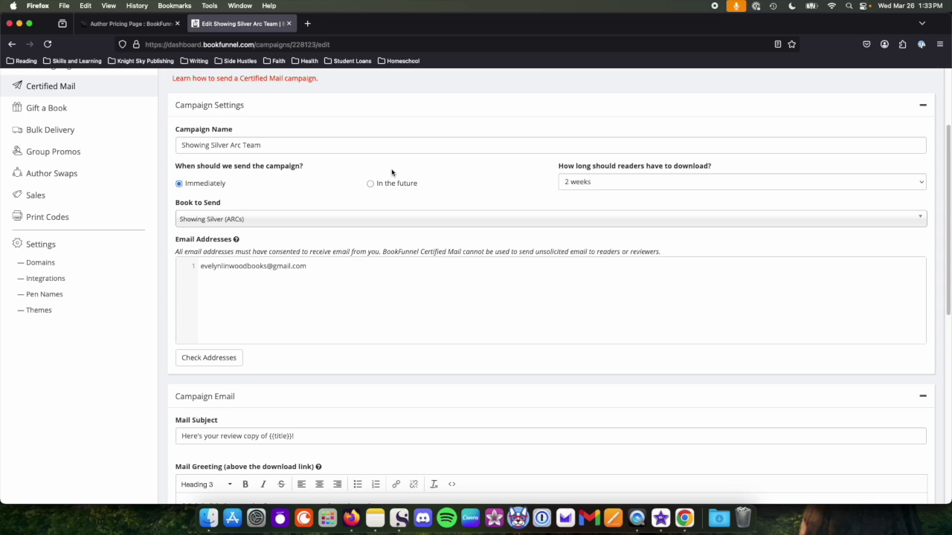
Choose Showing Silver (ARCs) as the book to send and look over the recipient addresses and campaign email sections
click(400, 219)
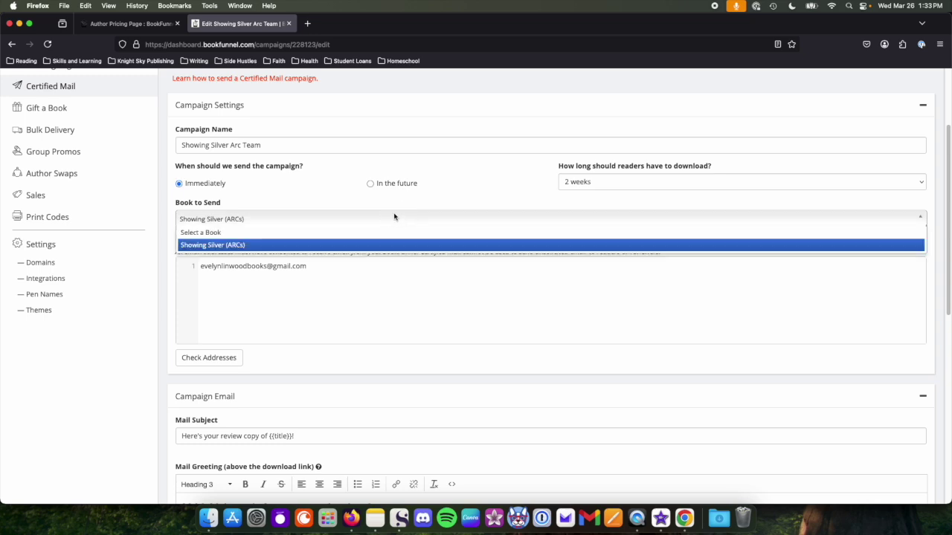
click(312, 247)
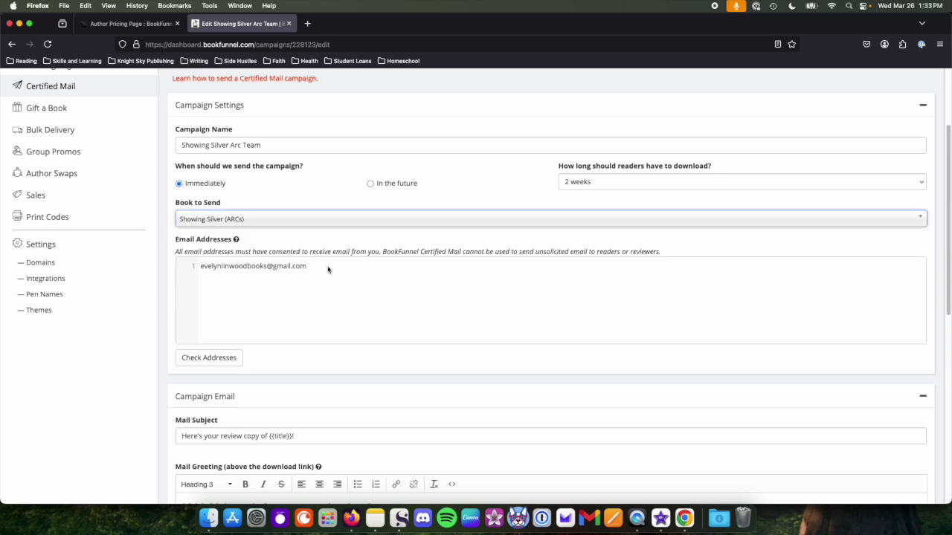
drag(205, 268, 372, 265)
click(364, 282)
scroll(363, 284, down, 3)
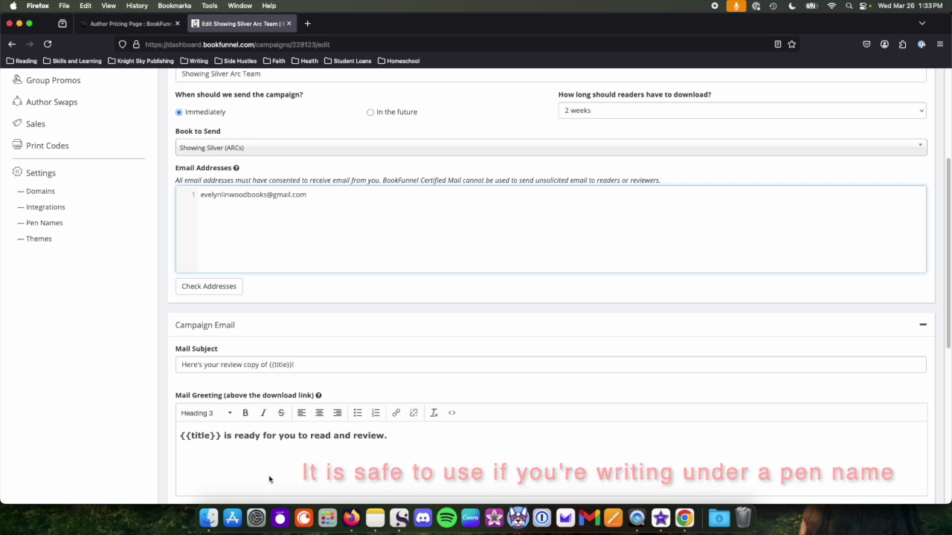
scroll(436, 376, down, 1)
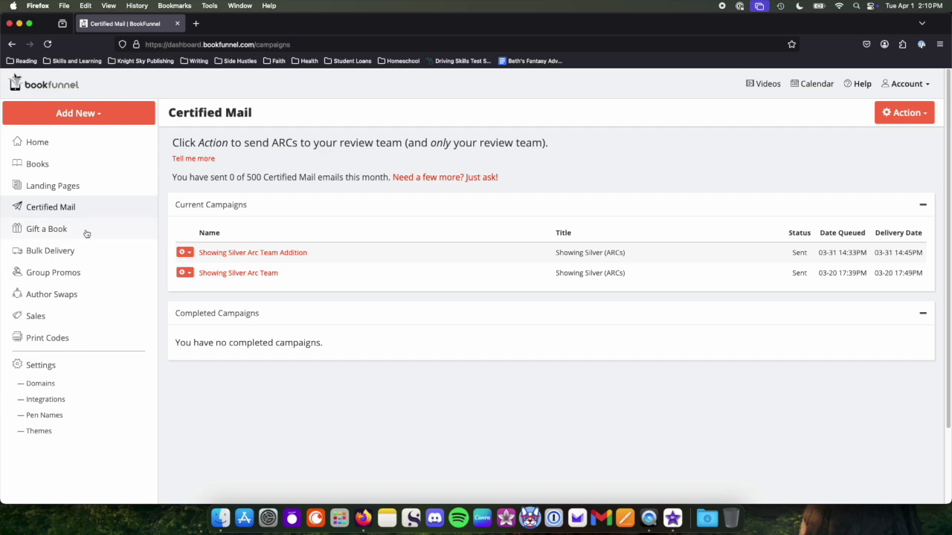
Open Bulk Delivery, choose Showing Silver (sample) as the book to deliver, and go over the email address and note fields
click(77, 254)
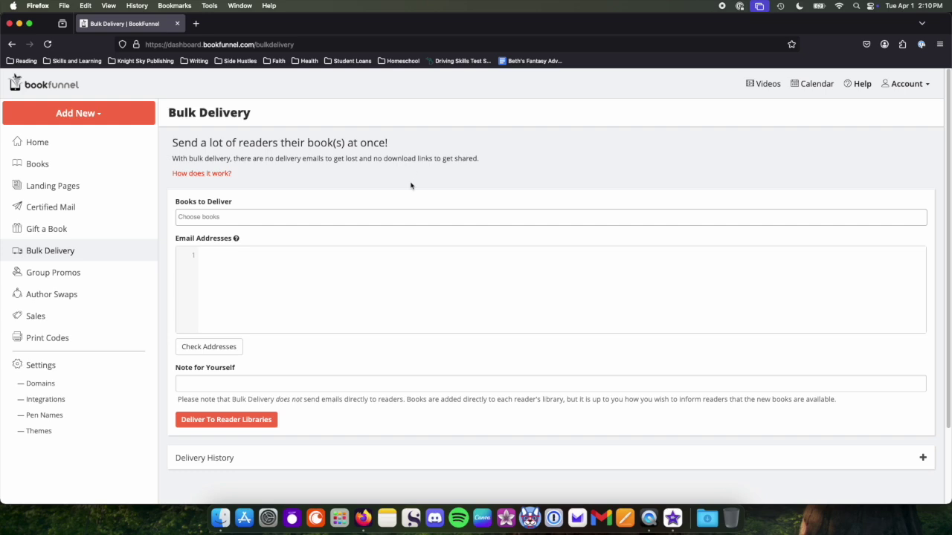
click(204, 218)
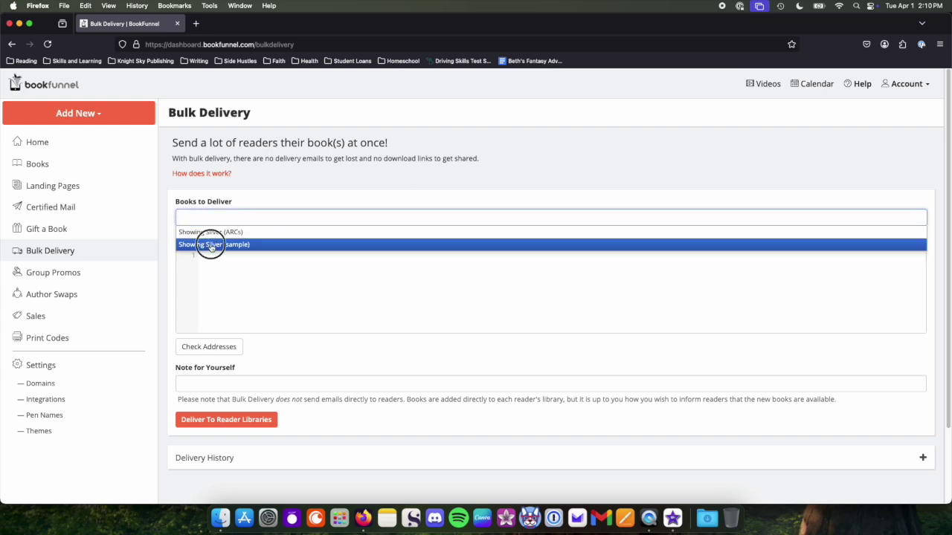
click(211, 244)
click(236, 288)
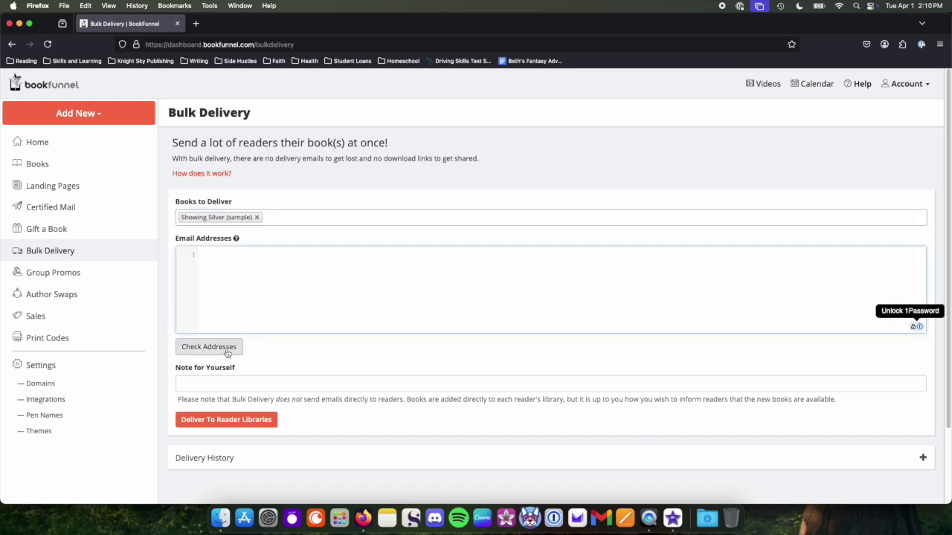
click(220, 377)
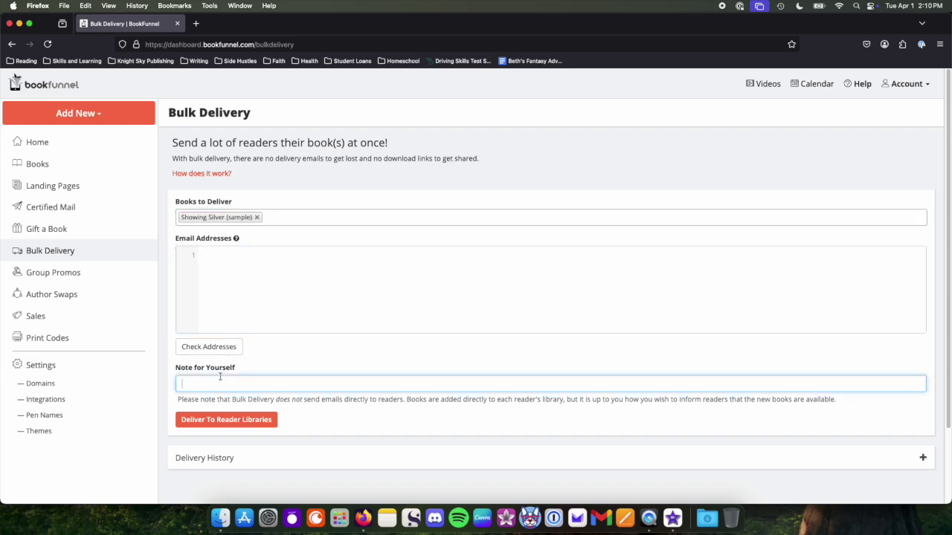
Expand the Bulk Delivery page's Delivery History, view the past deliveries and collapse it again
click(422, 465)
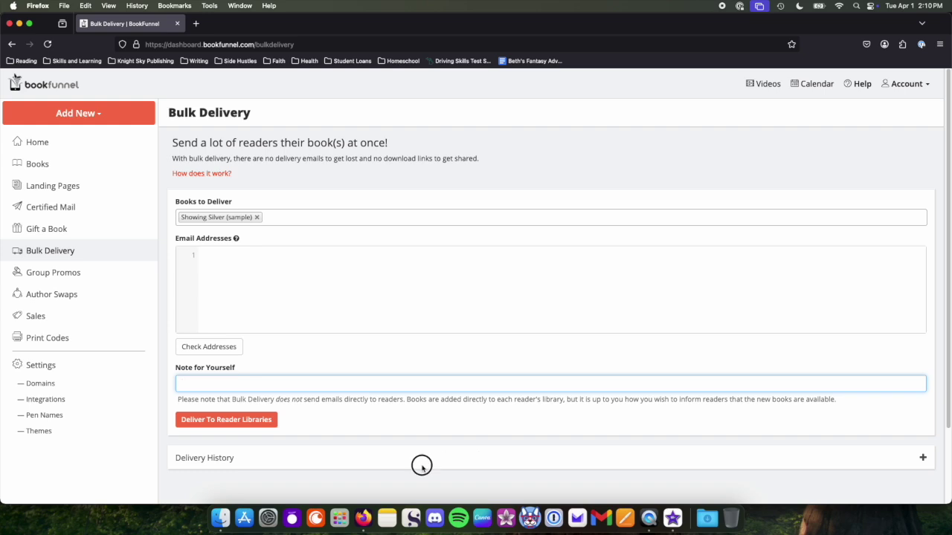
click(922, 457)
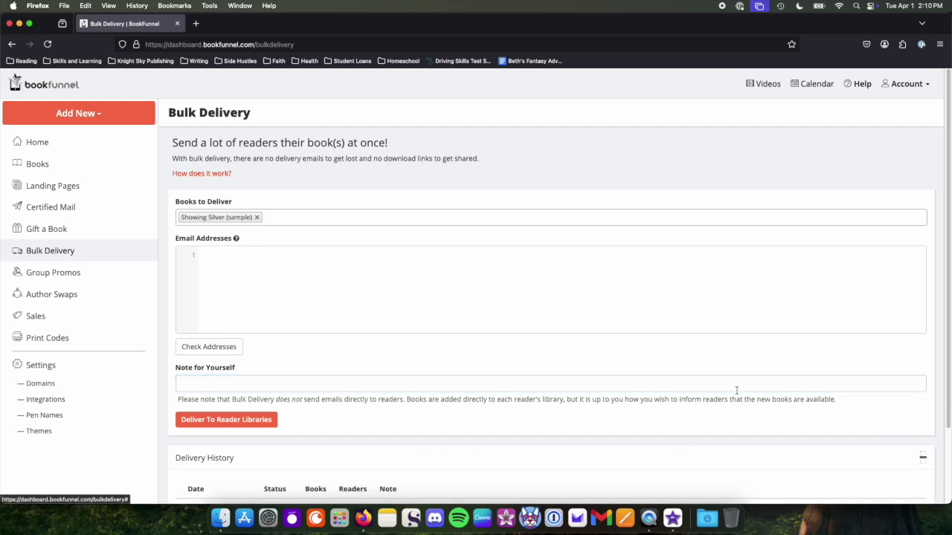
scroll(736, 391, down, 3)
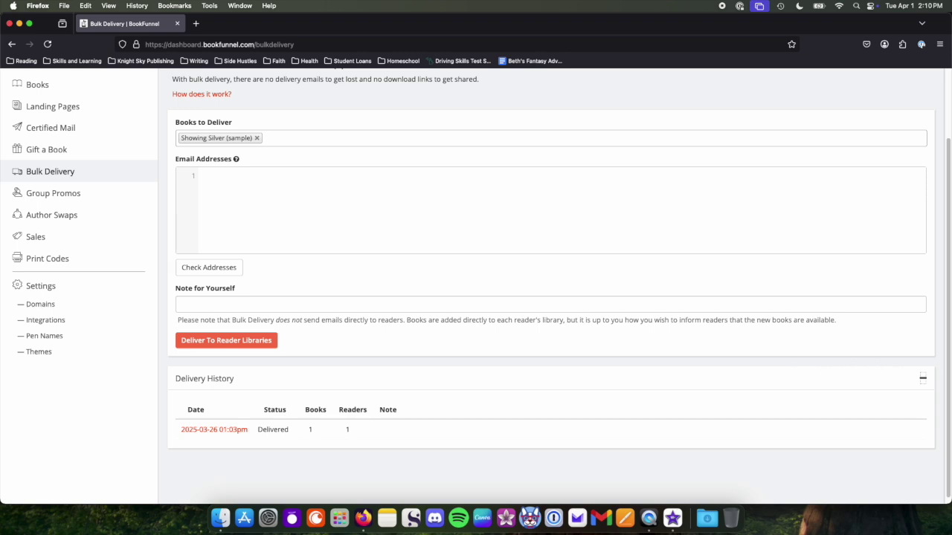
click(923, 379)
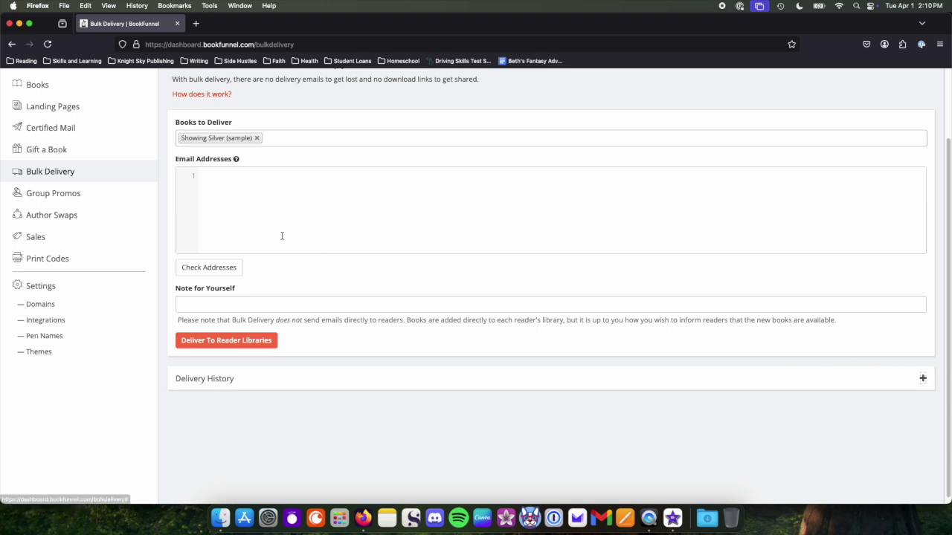
Open Group Promos and browse the recruiting promos in the Sci-Fi & Fantasy genre
click(36, 201)
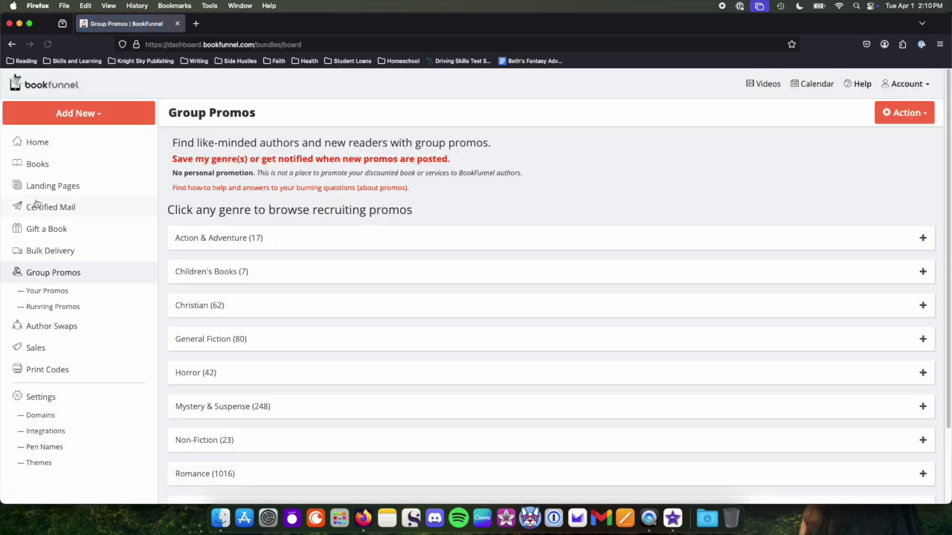
scroll(461, 210, down, 1)
scroll(480, 206, down, 3)
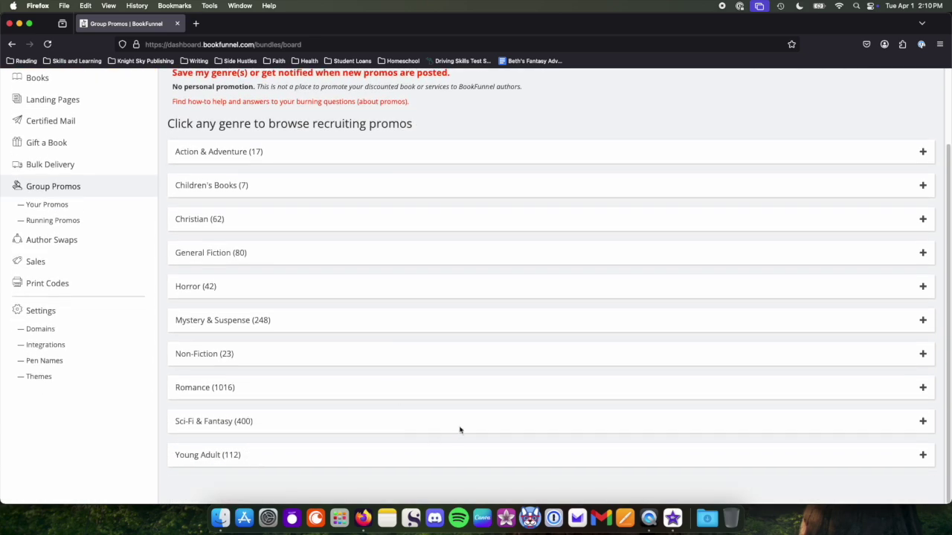
click(922, 421)
scroll(665, 379, down, 6)
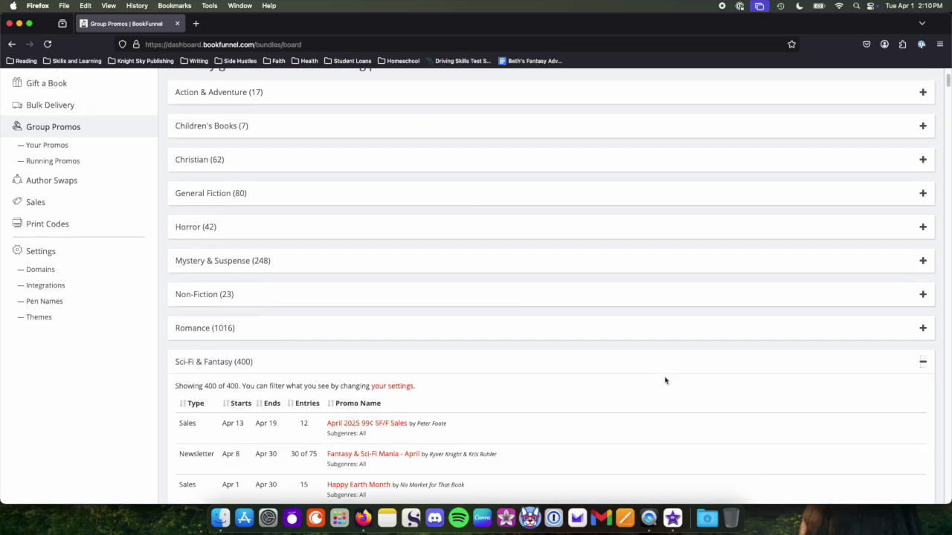
scroll(658, 376, down, 8)
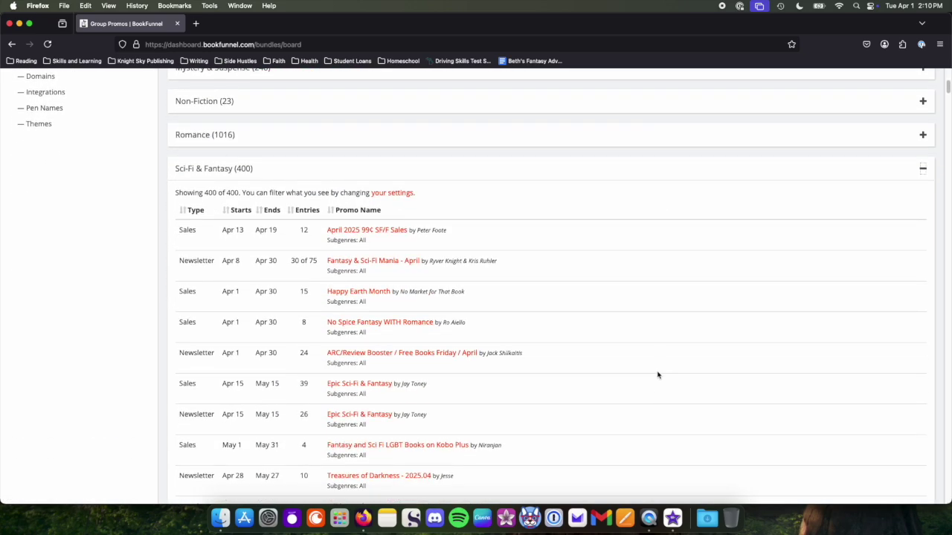
scroll(657, 374, down, 3)
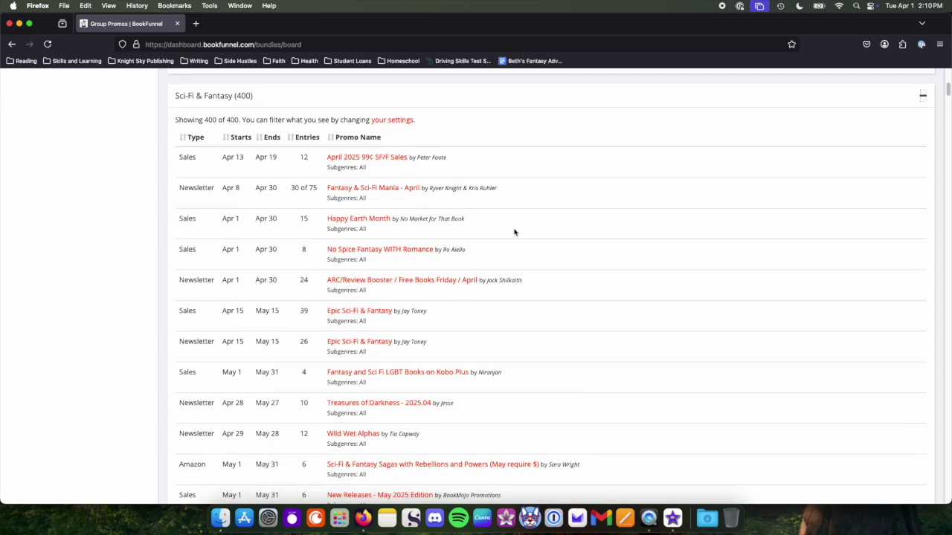
scroll(529, 223, down, 2)
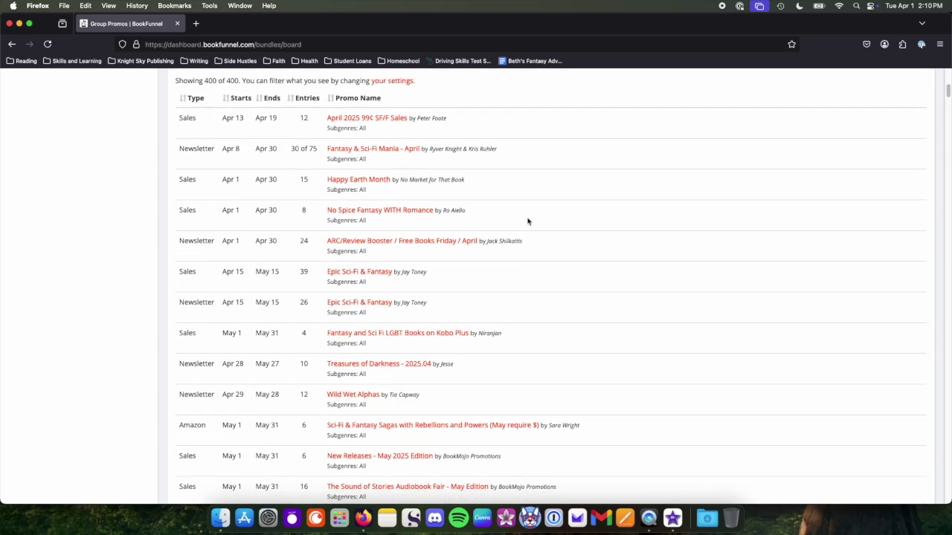
Open the Fantasy & Sci-Fi Mania - April promo and read its dates and promo requirements
click(375, 143)
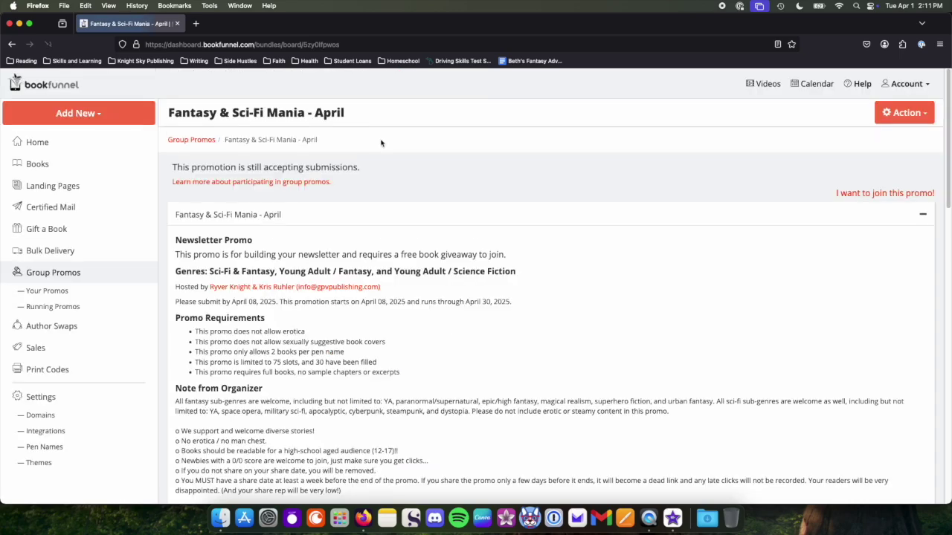
scroll(496, 264, down, 2)
scroll(497, 264, down, 5)
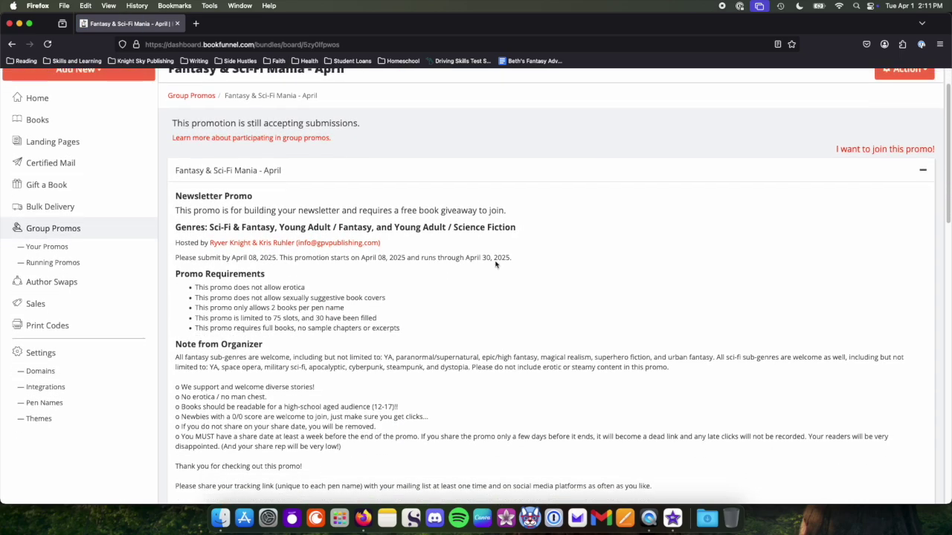
drag(195, 228, 387, 242)
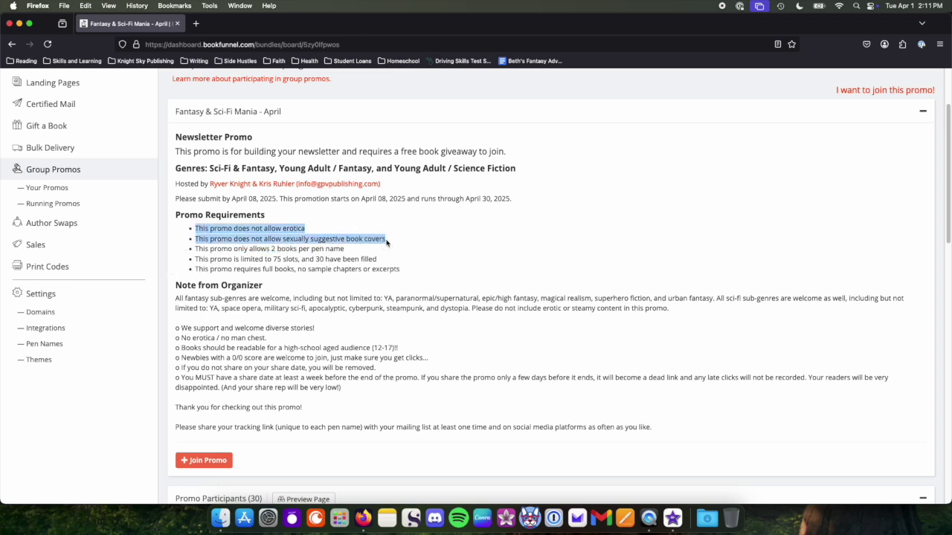
click(415, 274)
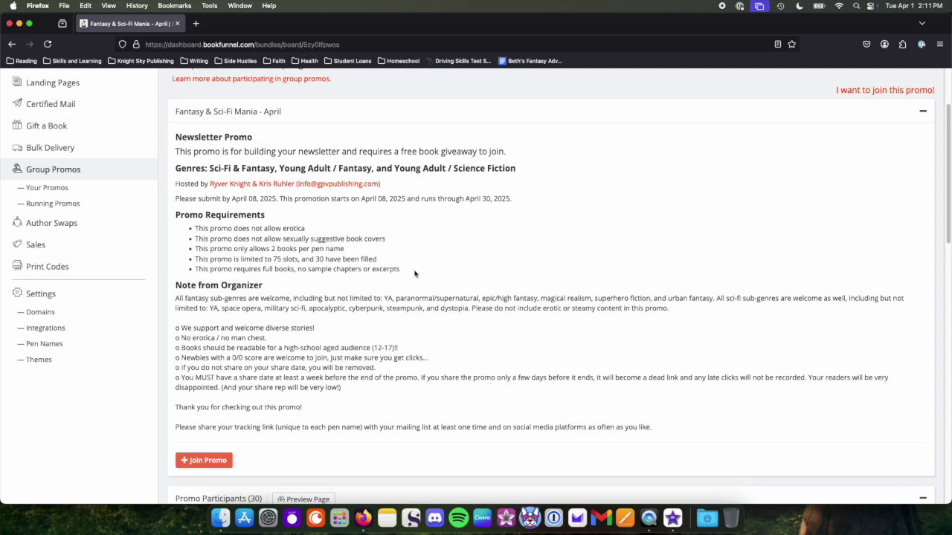
Read the promo's Note from Organizer and highlight the line about newbies with a 0/0 score
scroll(429, 267, down, 6)
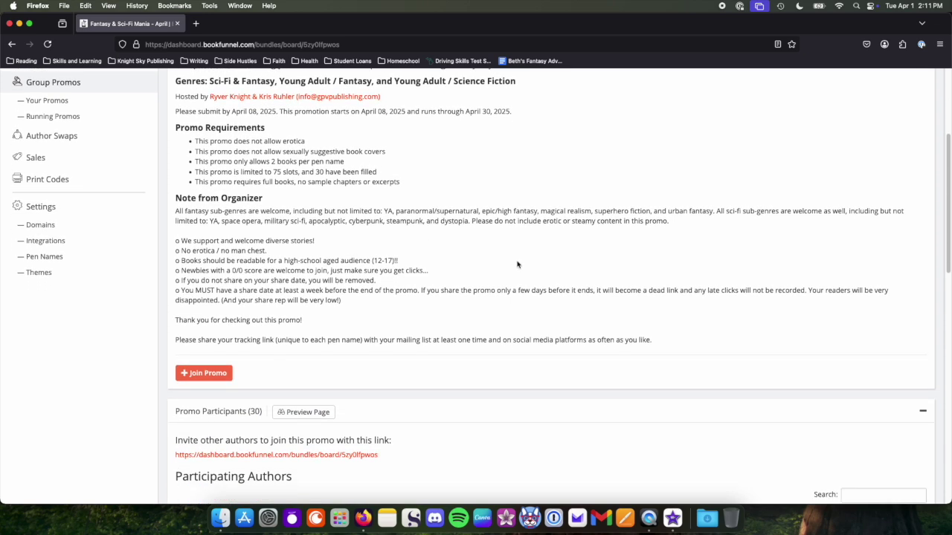
scroll(543, 300, down, 1)
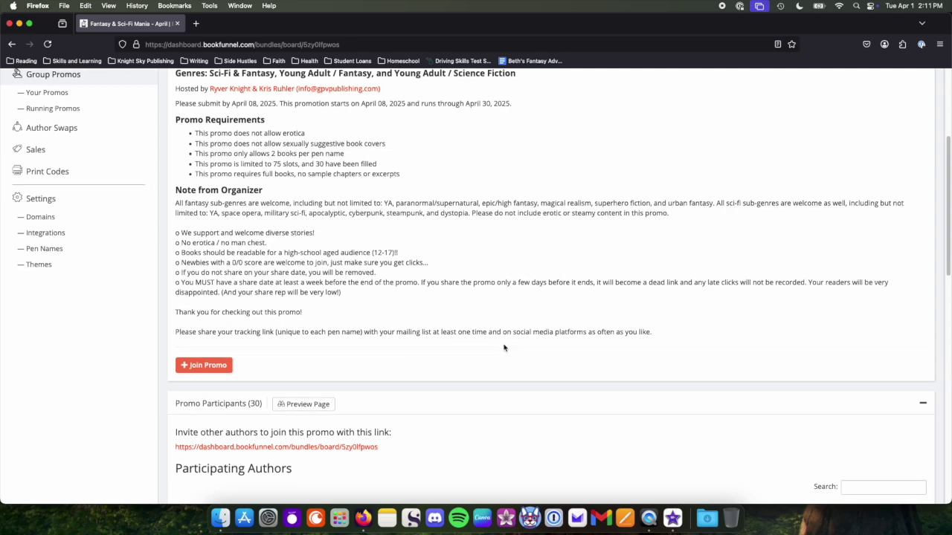
scroll(490, 328, down, 3)
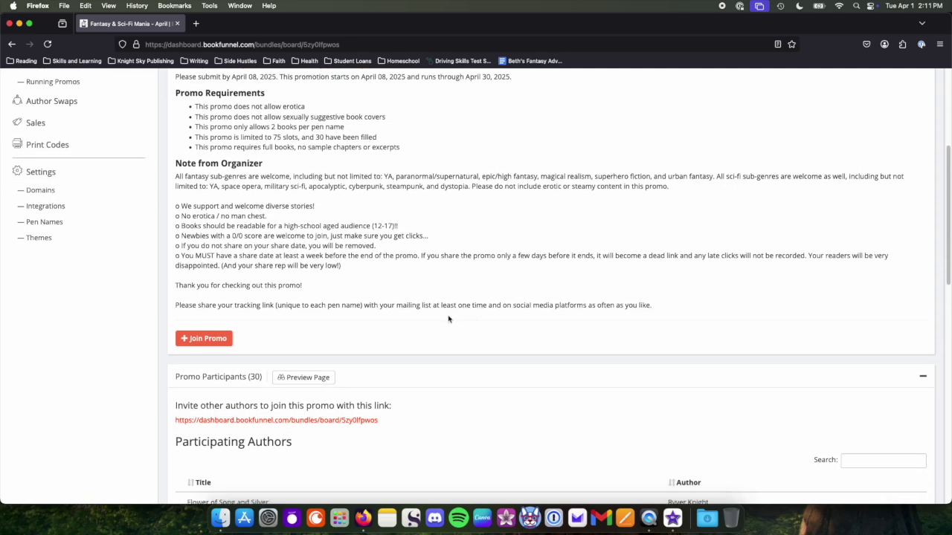
scroll(426, 316, down, 2)
scroll(352, 272, down, 2)
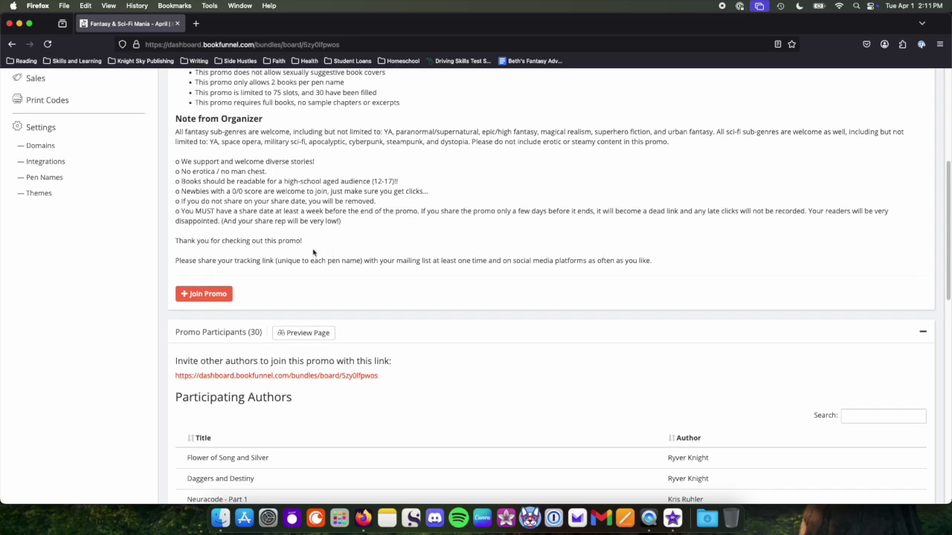
scroll(313, 253, down, 1)
scroll(306, 252, down, 1)
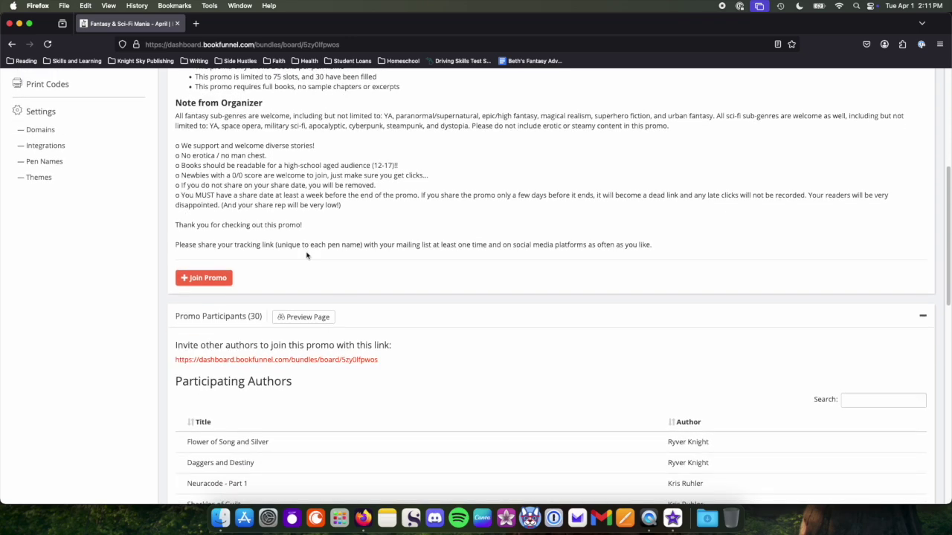
scroll(305, 253, down, 3)
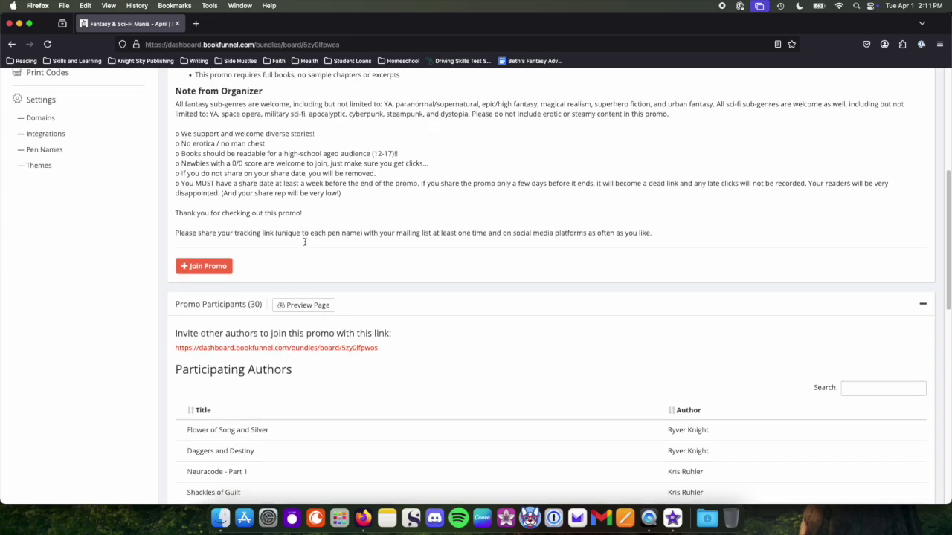
scroll(304, 243, down, 2)
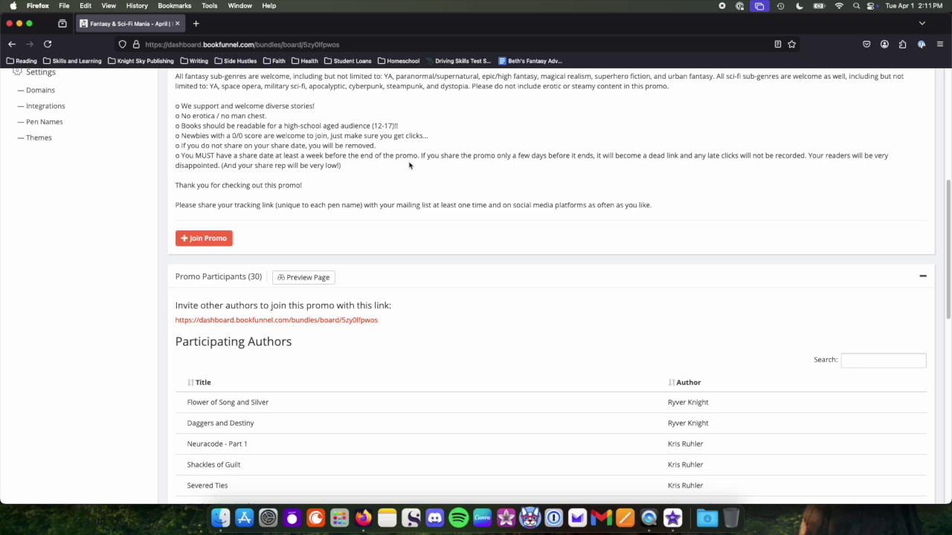
drag(182, 134, 434, 133)
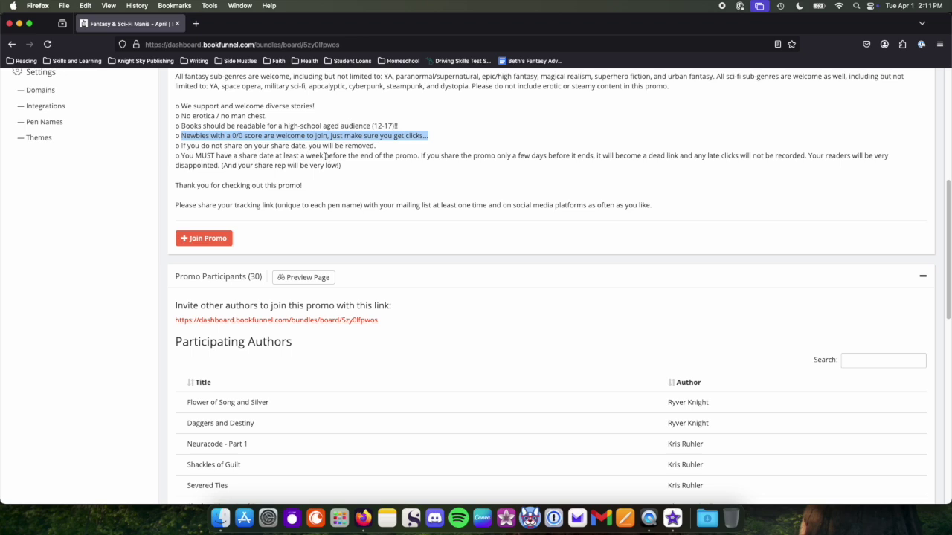
Clear the text highlight and look over the end of the organizer's note and the Participating Authors list
click(325, 156)
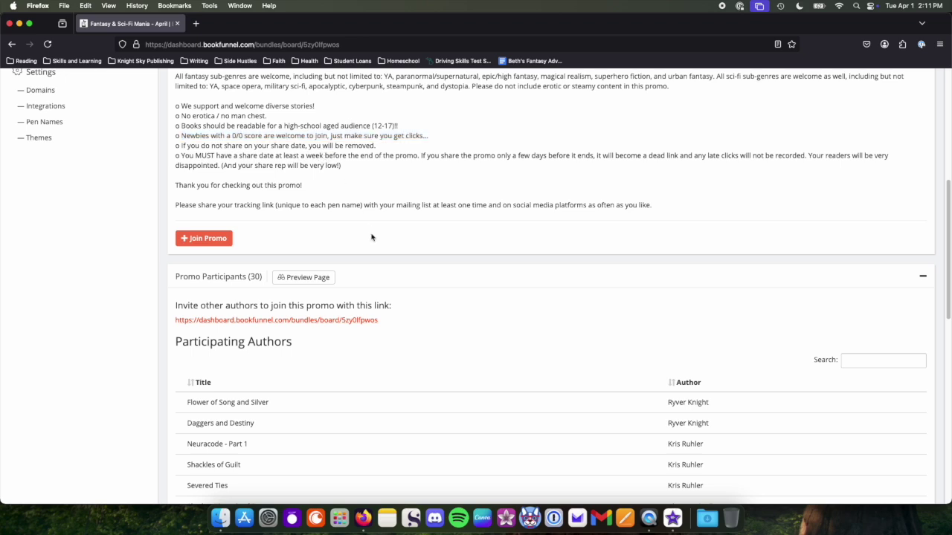
scroll(400, 194, down, 1)
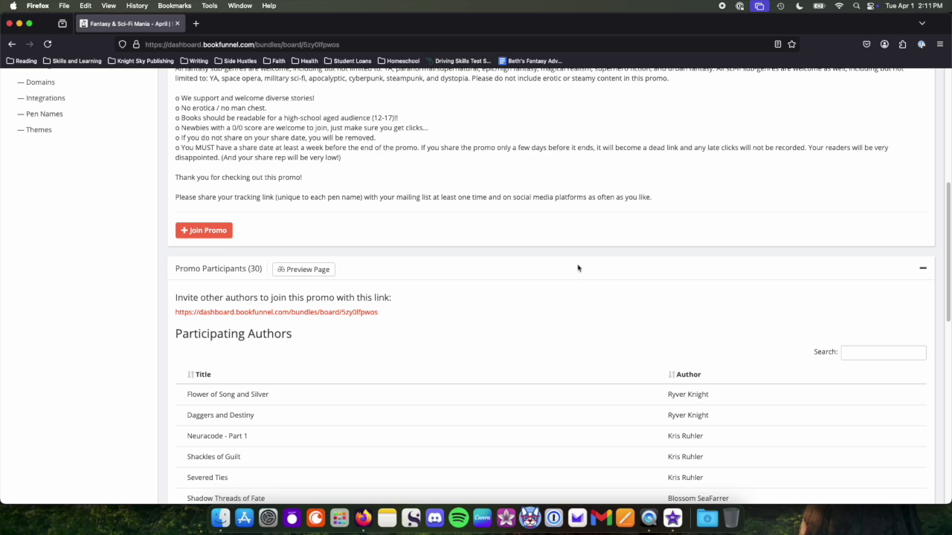
scroll(403, 242, down, 1)
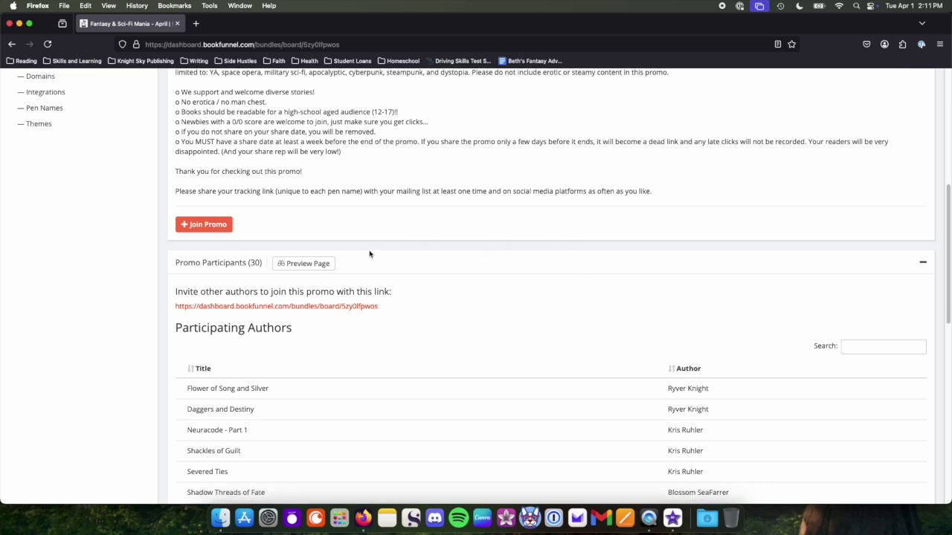
scroll(335, 231, down, 3)
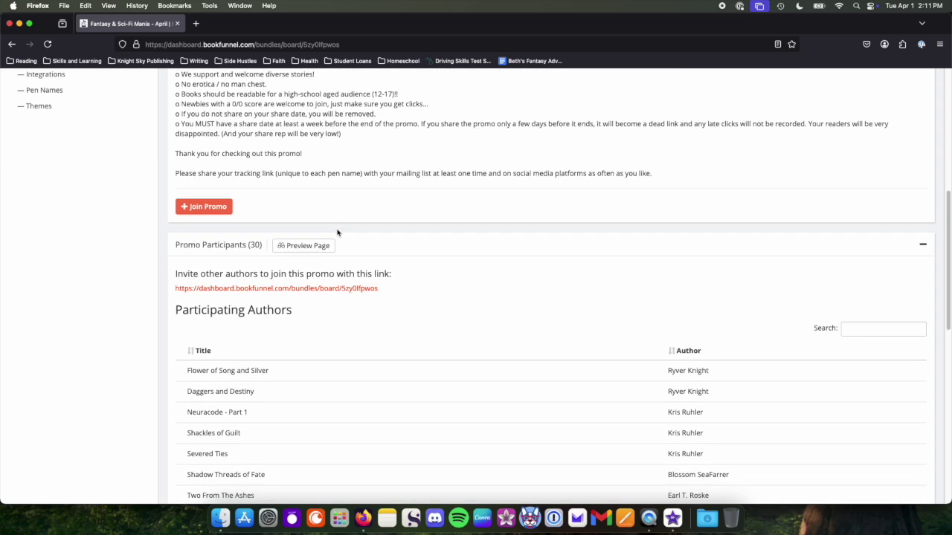
scroll(356, 193, down, 2)
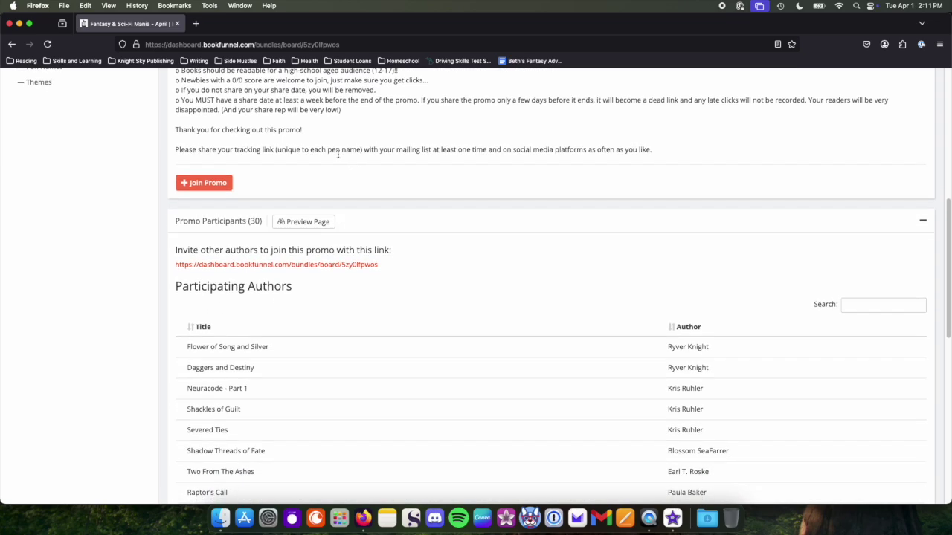
scroll(310, 208, down, 10)
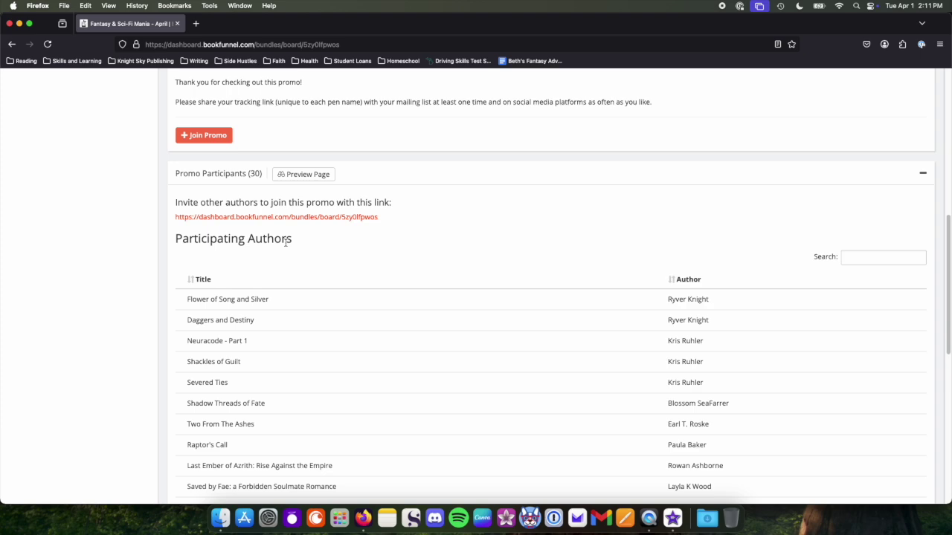
scroll(286, 247, down, 3)
Preview the Fantasy & Sci-Fi Mania - April promo page, browse its book covers down to the footer and close the preview
click(303, 123)
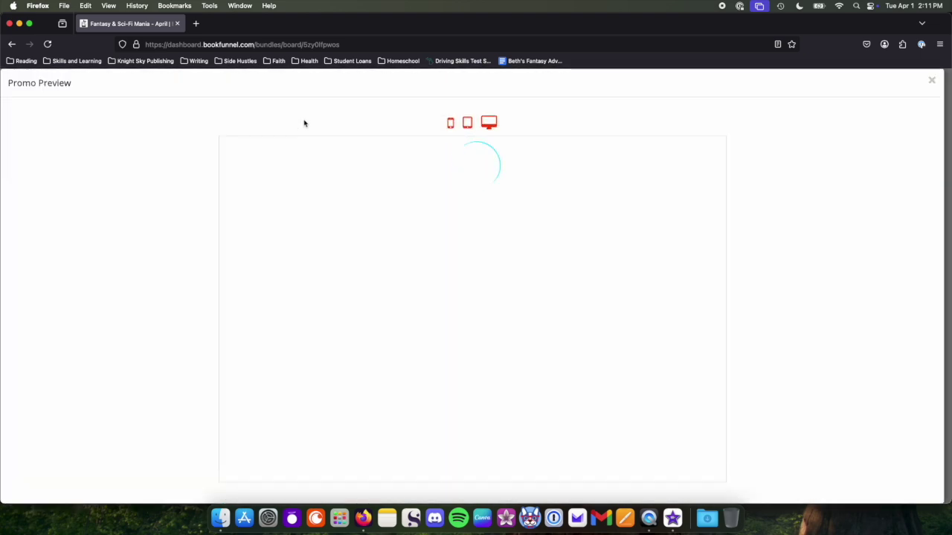
scroll(373, 231, down, 2)
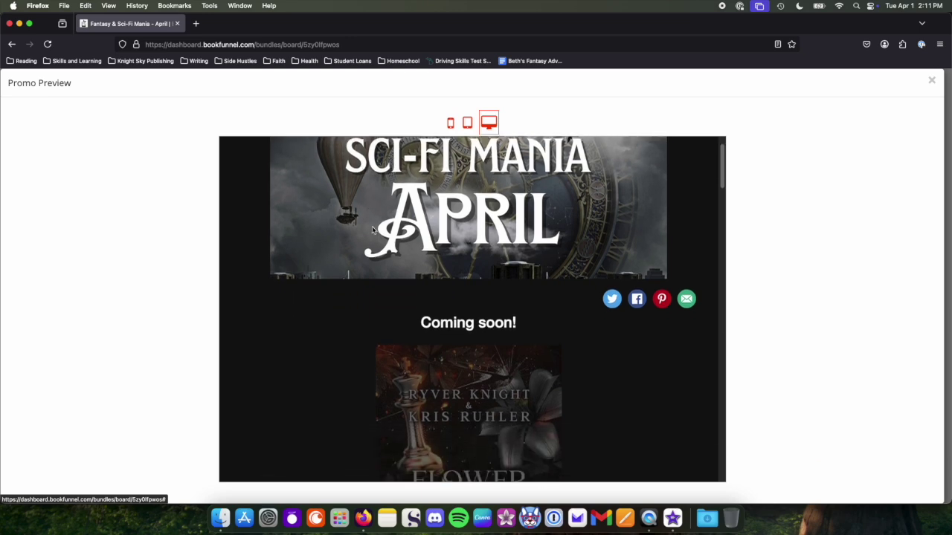
scroll(375, 225, down, 12)
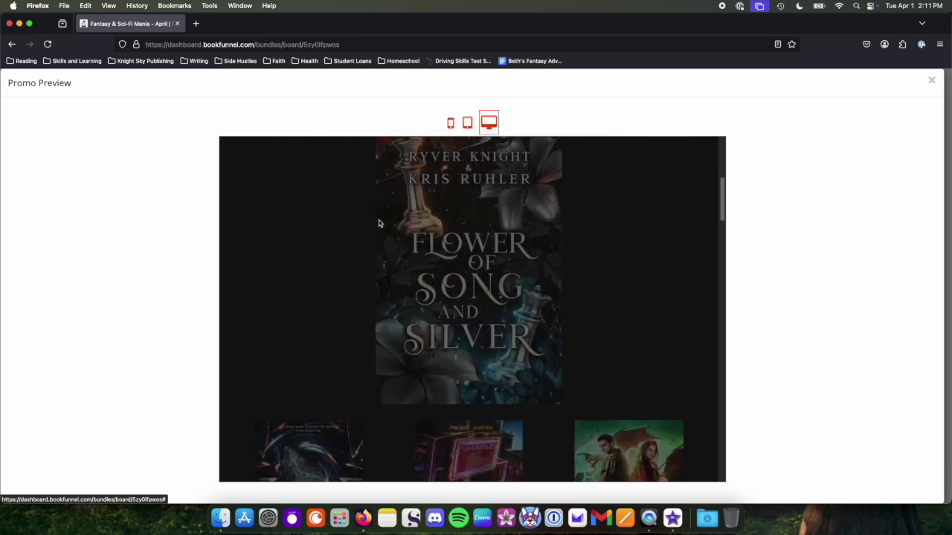
scroll(377, 223, down, 4)
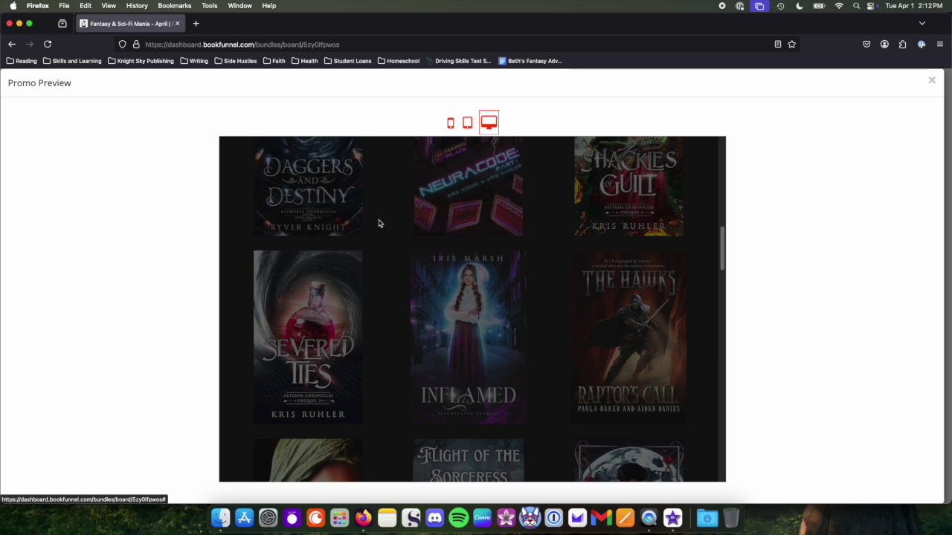
scroll(377, 223, down, 5)
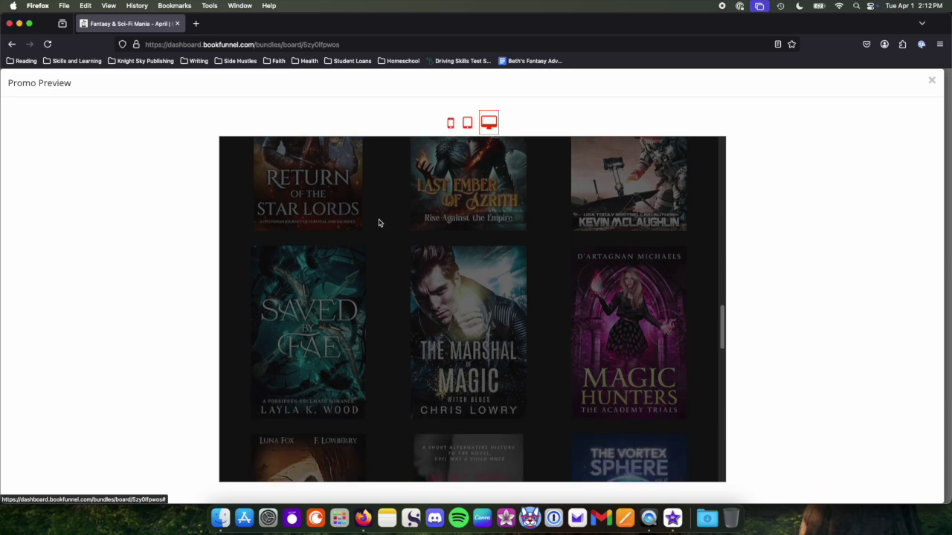
scroll(386, 249, down, 3)
scroll(389, 318, down, 3)
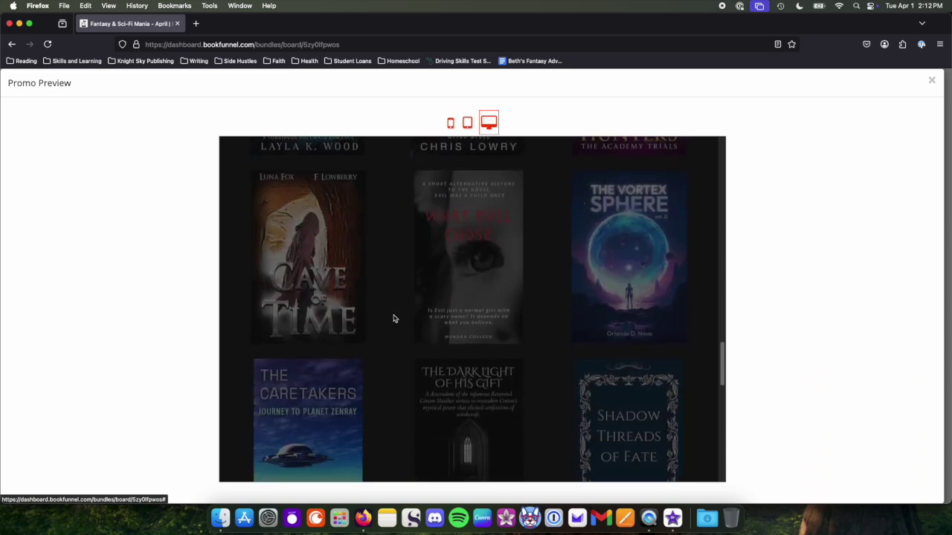
scroll(386, 319, down, 3)
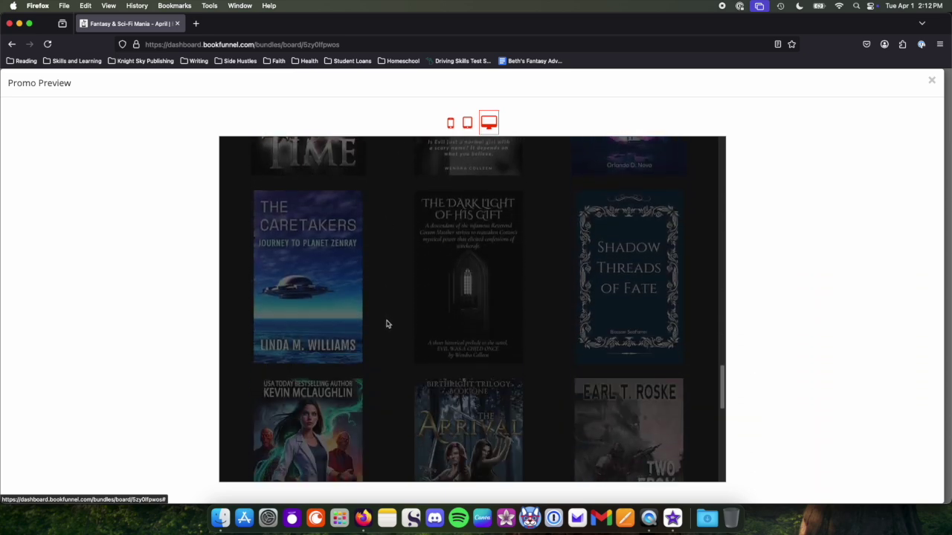
scroll(385, 320, down, 3)
scroll(385, 320, down, 3)
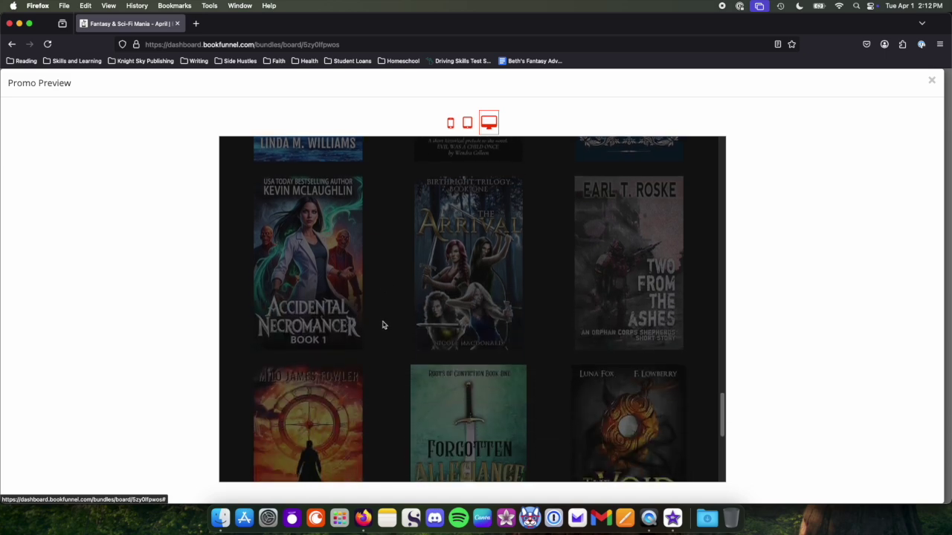
scroll(383, 323, down, 3)
scroll(383, 325, down, 5)
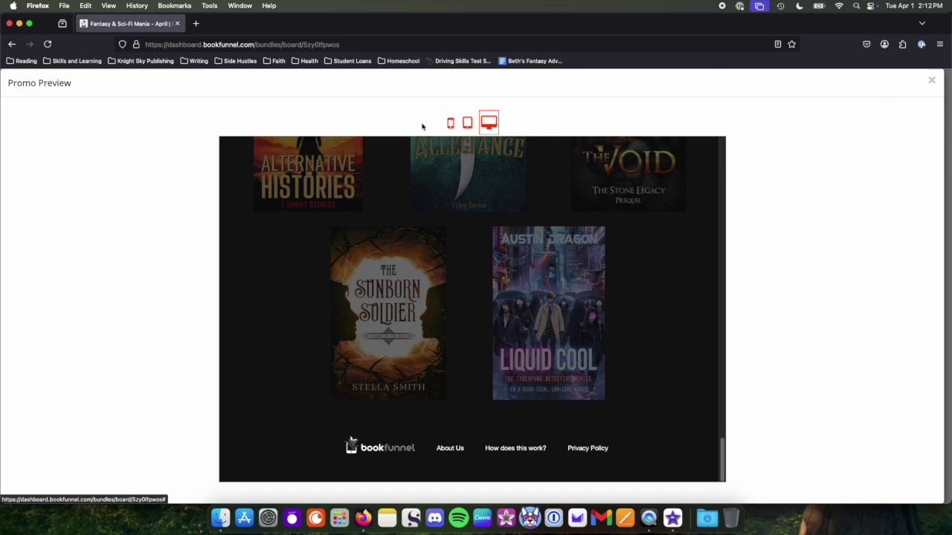
click(932, 81)
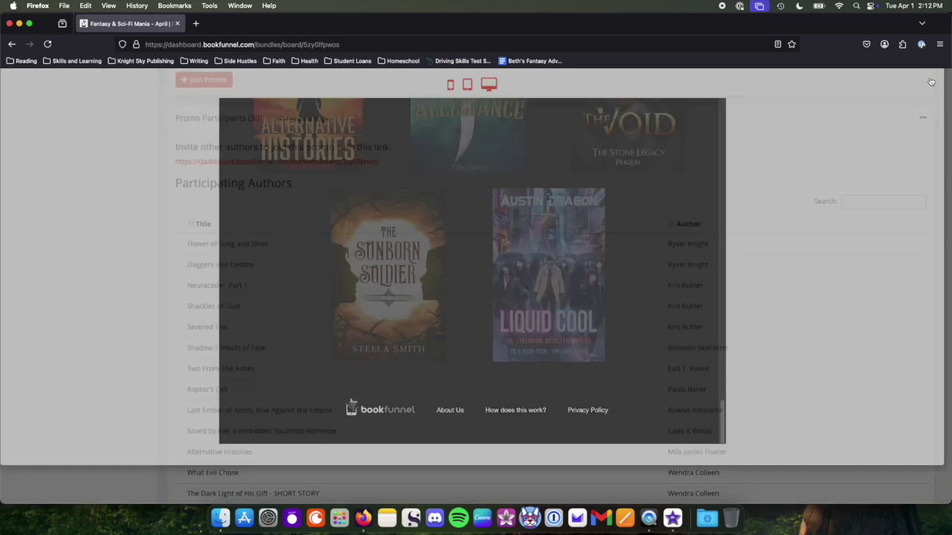
Open Your Promos and highlight the newsletter and sales promo reputation lines in turn while reading them
scroll(216, 238, down, 1)
scroll(194, 143, up, 10)
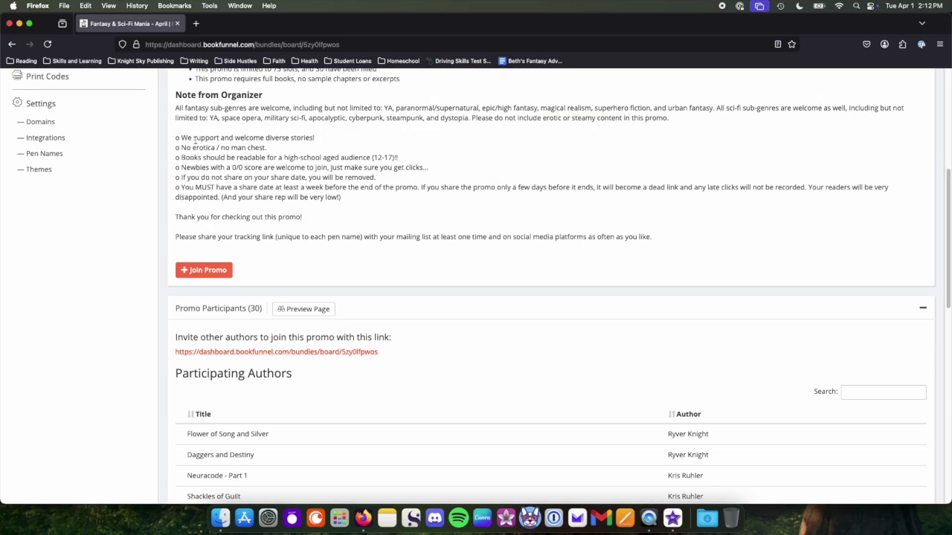
scroll(196, 143, up, 3)
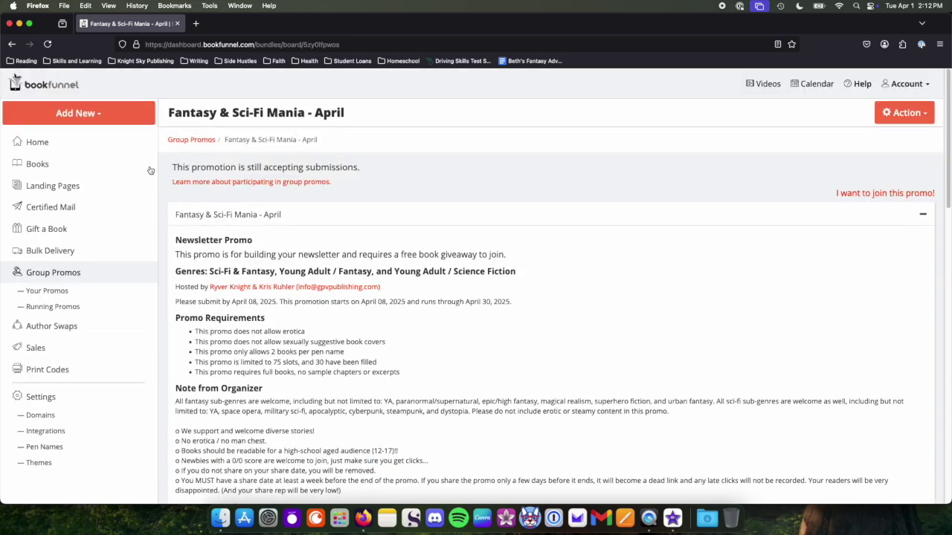
click(37, 295)
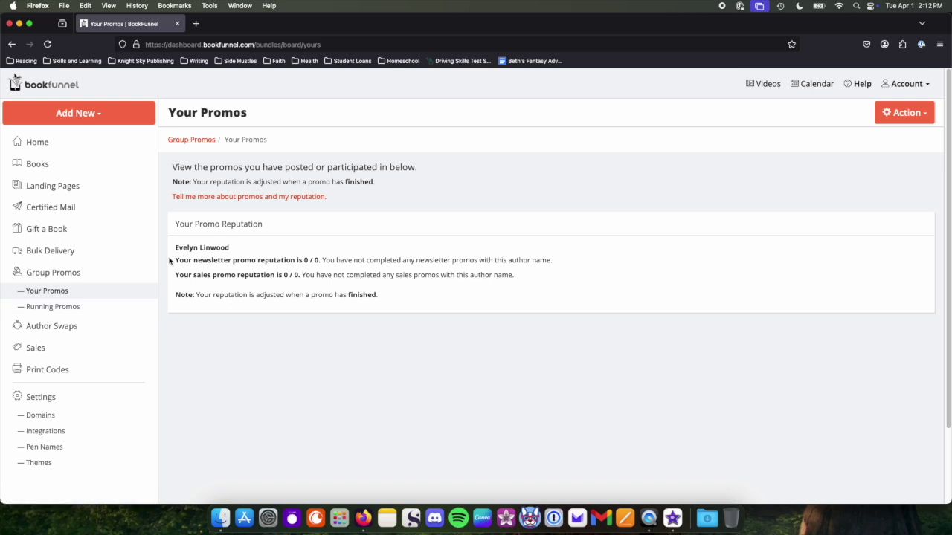
drag(178, 262, 377, 257)
click(402, 257)
drag(596, 247, 554, 259)
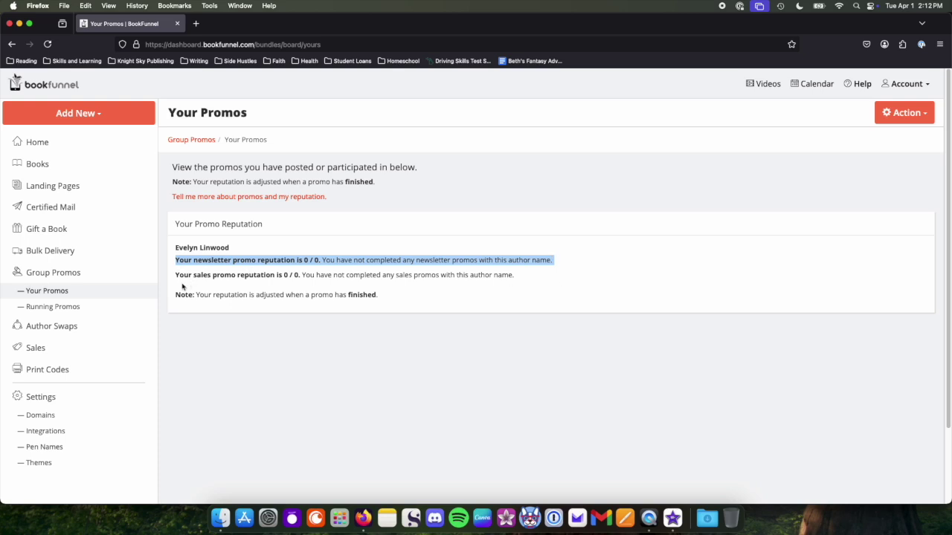
drag(176, 276, 519, 279)
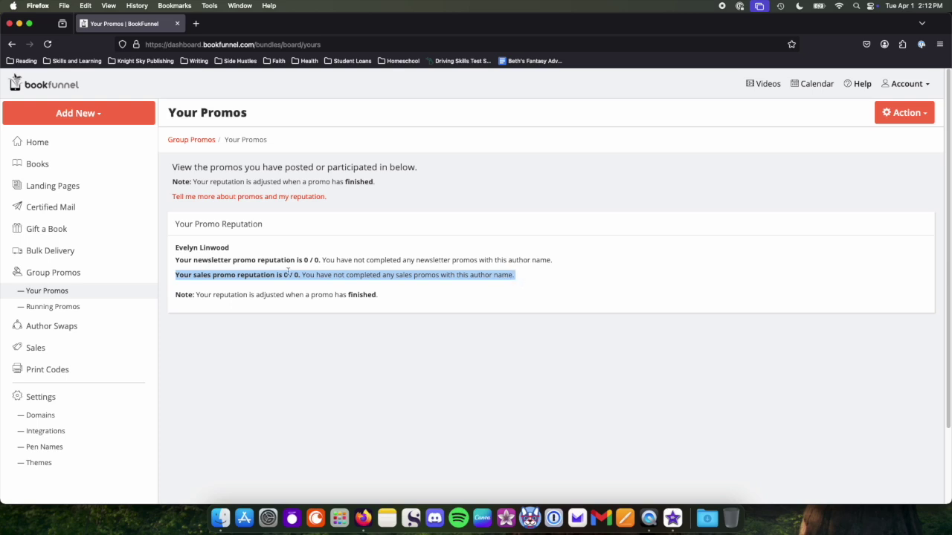
click(271, 307)
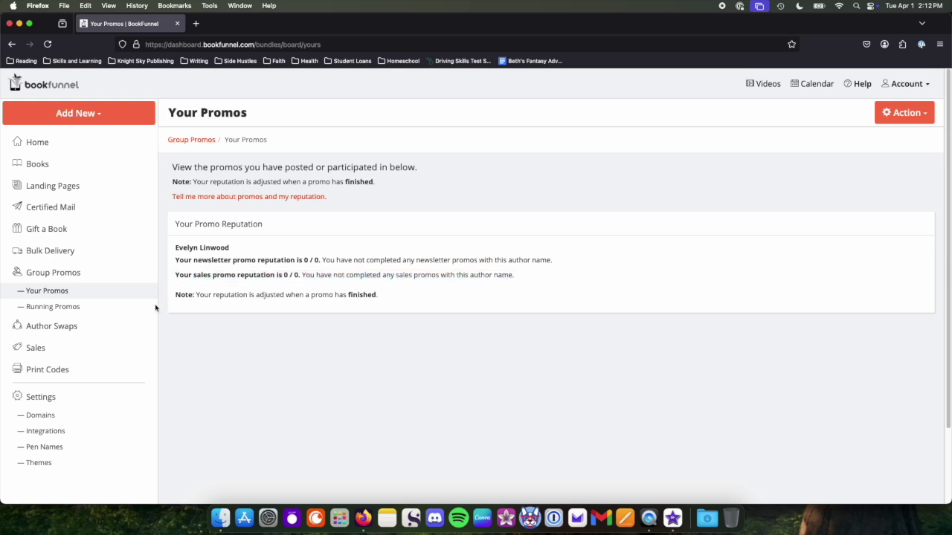
Open Author Swaps and filter the swap list to the Sci-Fi & Fantasy / Fantasy genre
click(72, 331)
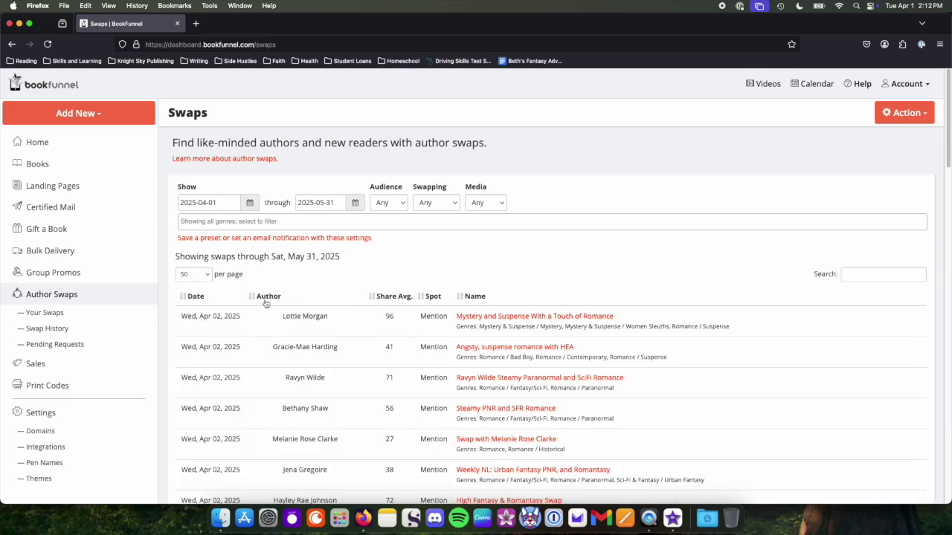
scroll(450, 223, down, 2)
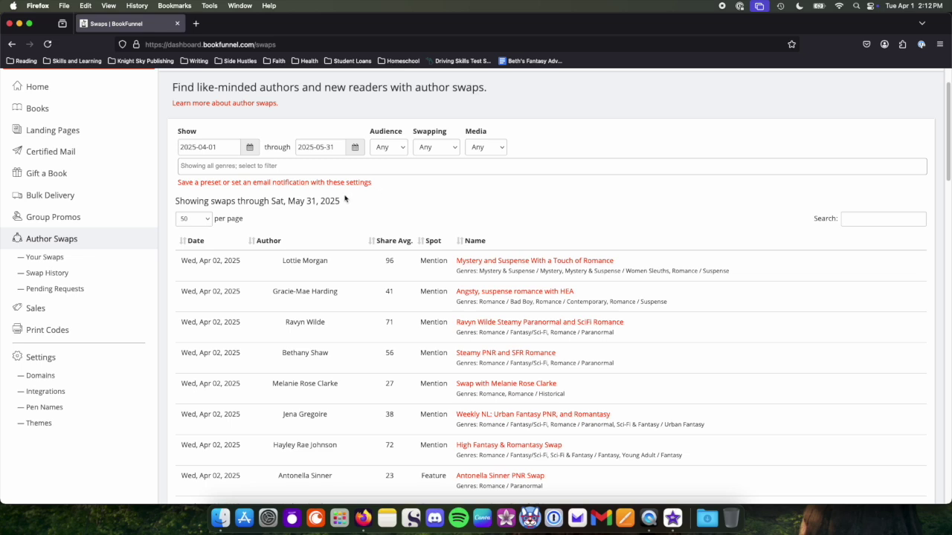
scroll(357, 186, down, 1)
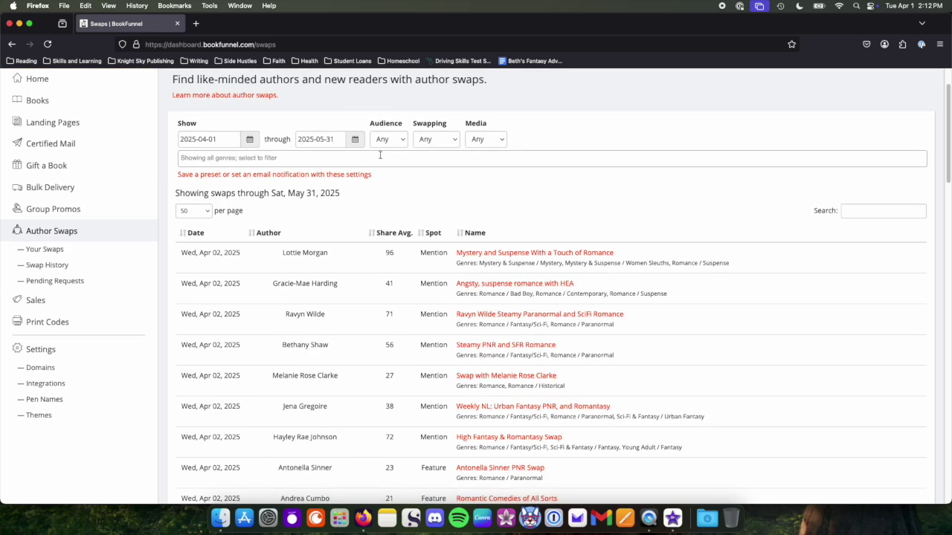
click(380, 154)
scroll(359, 222, down, 10)
scroll(357, 226, down, 10)
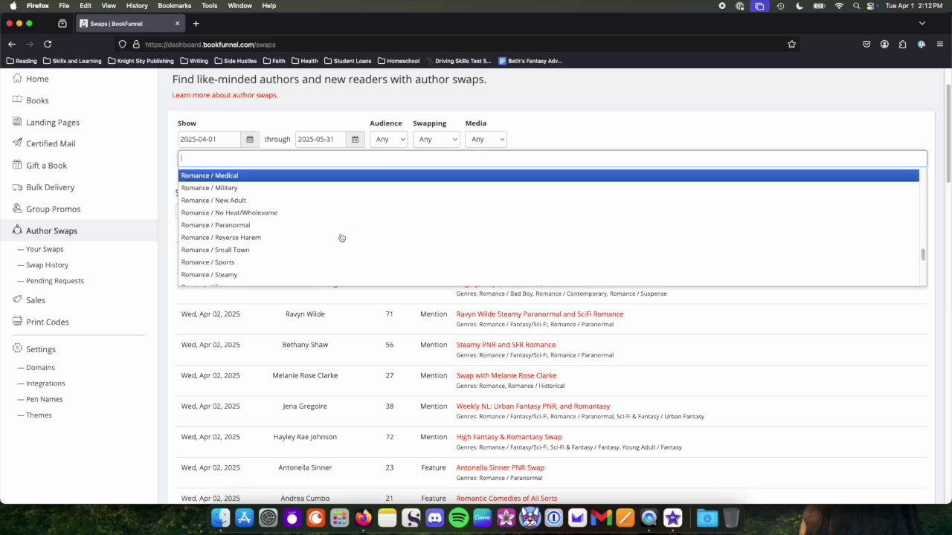
scroll(341, 240, down, 5)
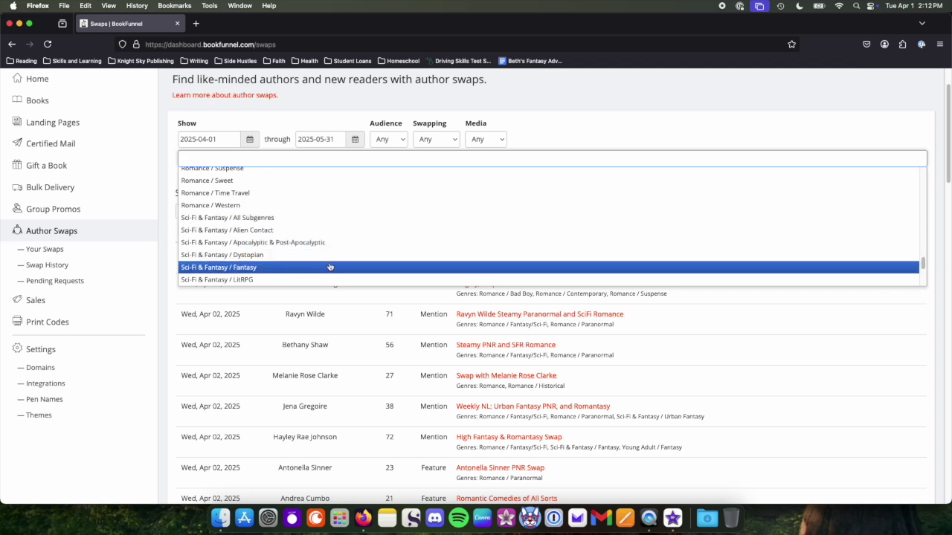
click(331, 267)
Open the High Fantasy & Romantasy Swap listing and read its terms, full Additional Information and books offered
scroll(353, 207, down, 2)
scroll(362, 187, down, 2)
scroll(484, 186, down, 4)
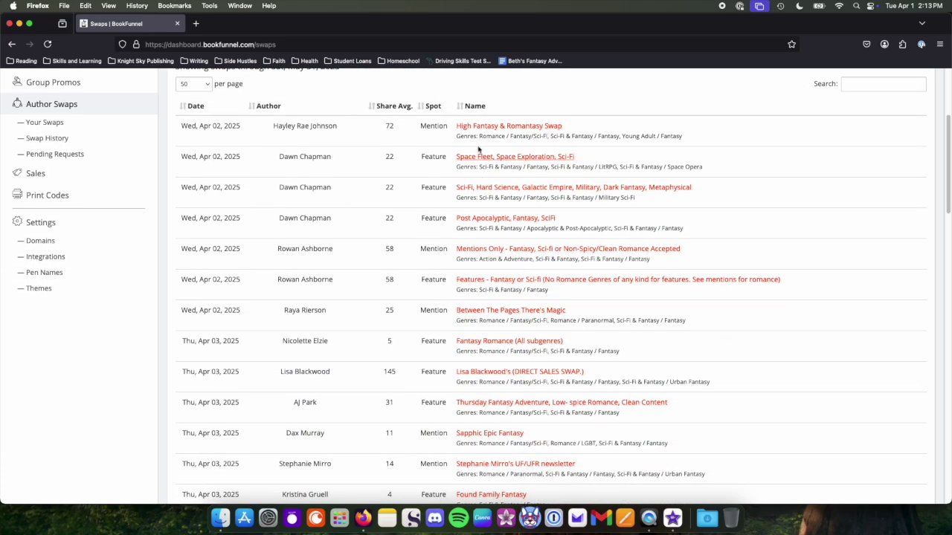
click(476, 128)
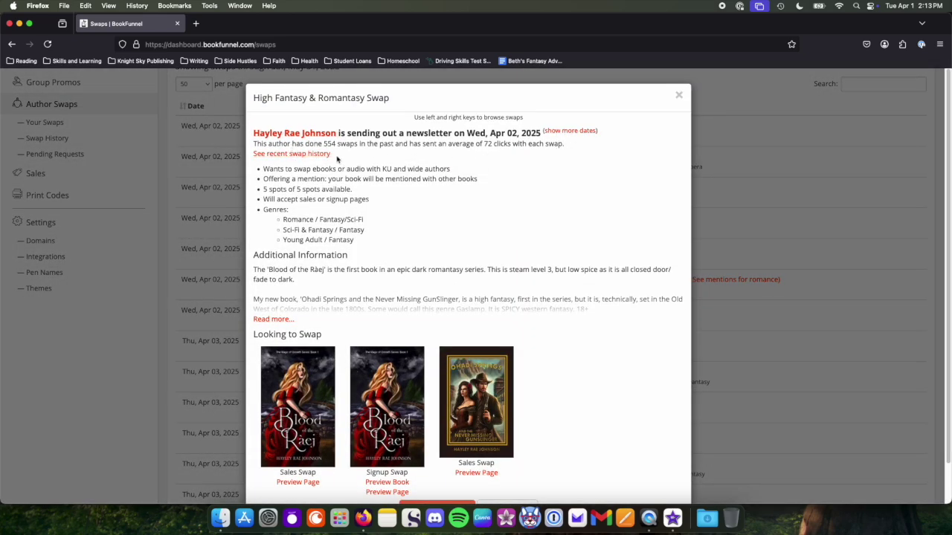
scroll(369, 195, down, 2)
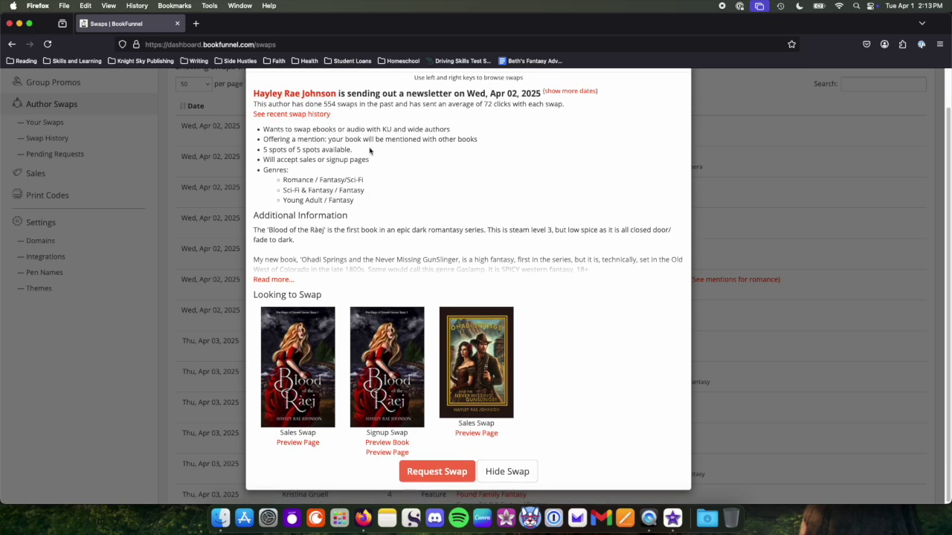
scroll(369, 151, down, 1)
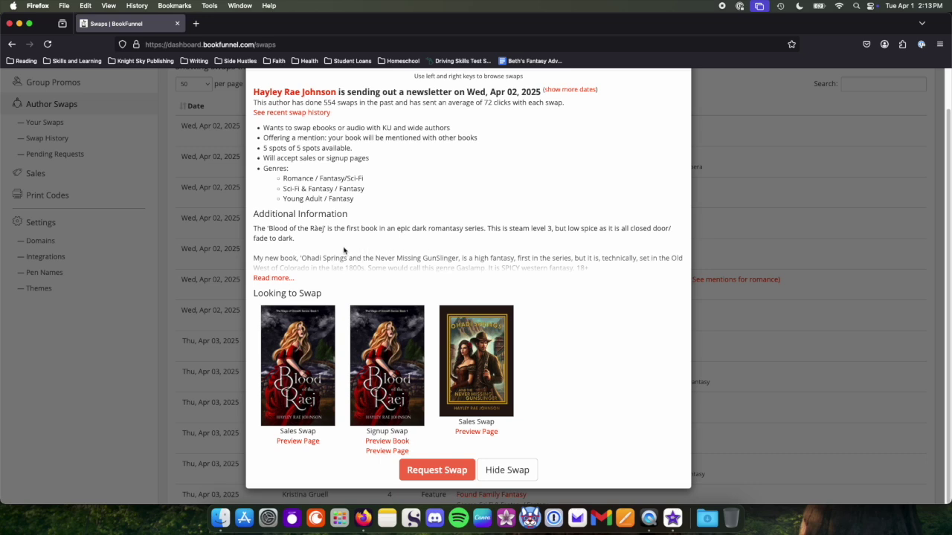
click(272, 279)
scroll(400, 269, down, 2)
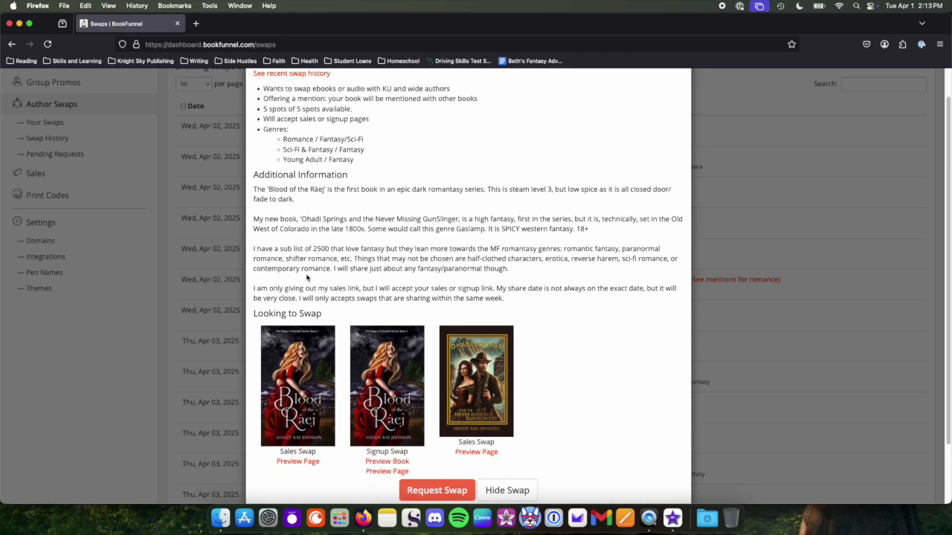
scroll(405, 255, down, 1)
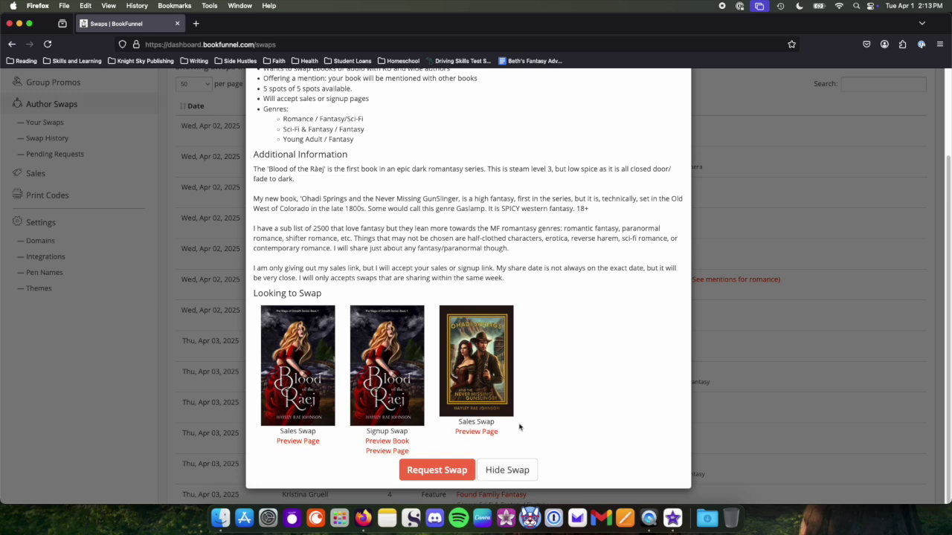
Preview the landing page for the Blood of the Ràej signup swap, look through it and return to the swap details
click(395, 451)
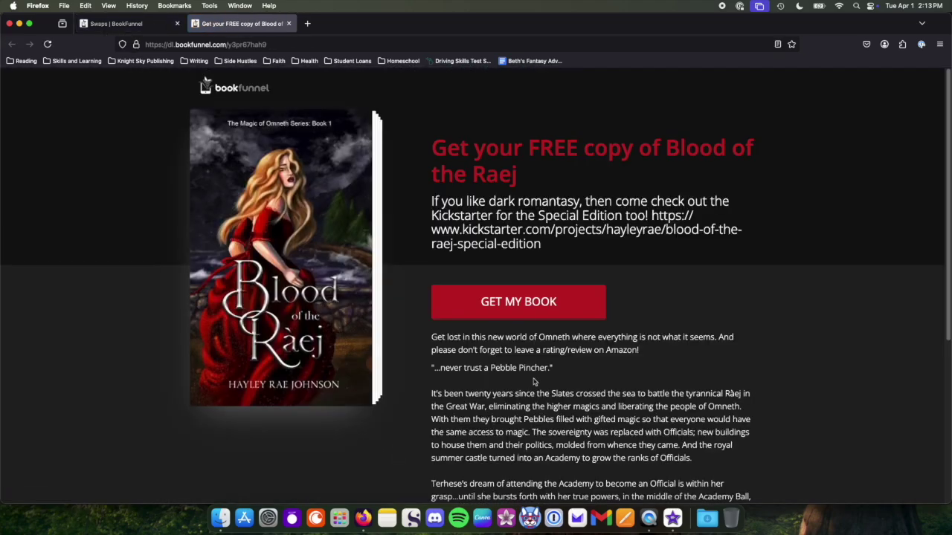
scroll(533, 381, down, 5)
scroll(524, 379, up, 5)
click(289, 23)
scroll(453, 251, up, 3)
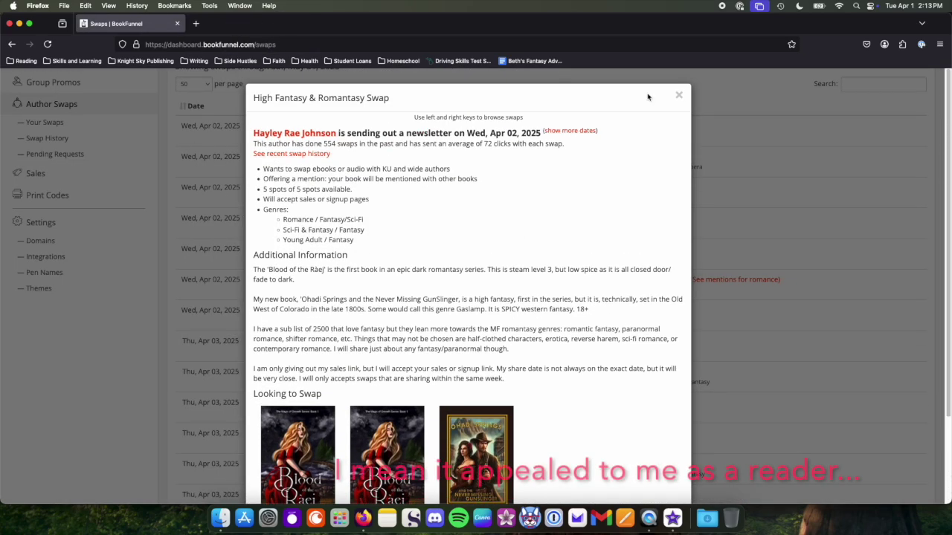
Close the High Fantasy & Romantasy Swap details and open the Pending Requests page for author swaps
click(676, 97)
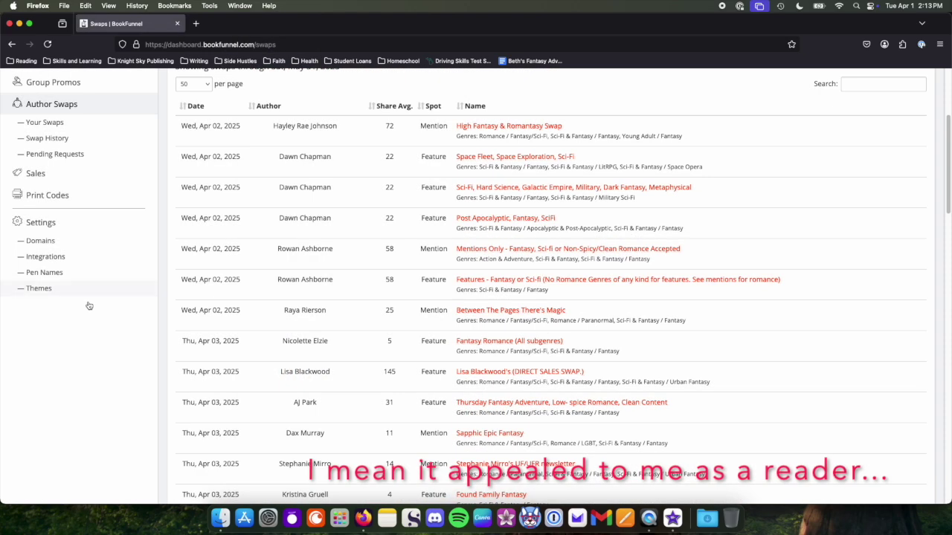
scroll(73, 152, down, 1)
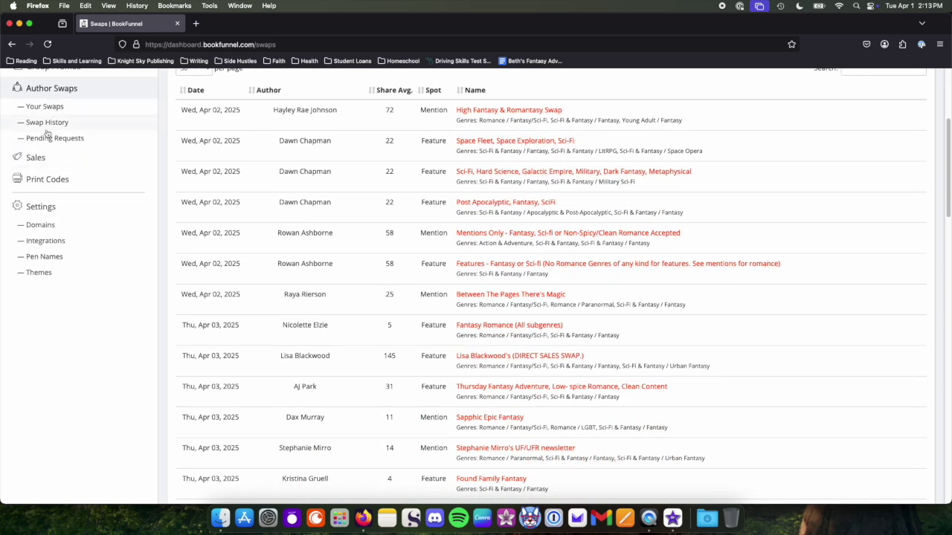
click(45, 139)
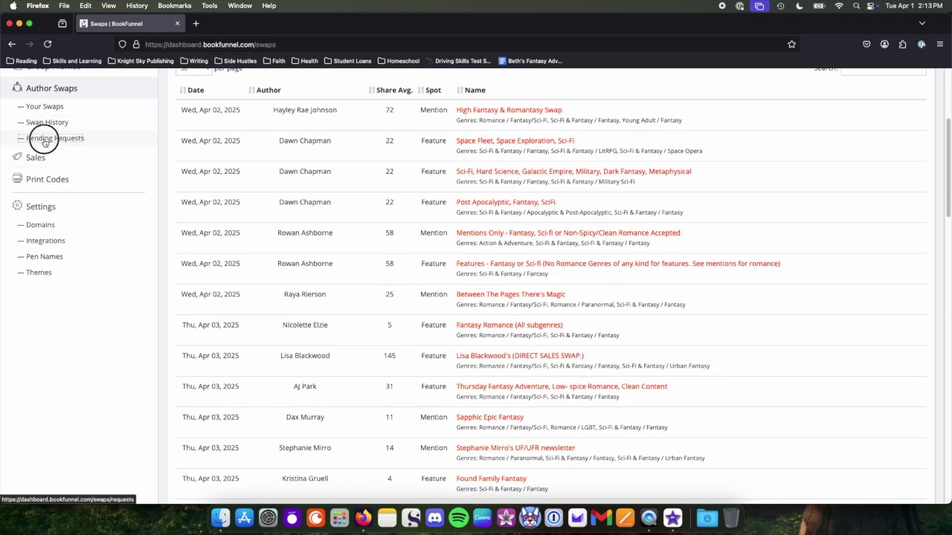
scroll(78, 289, down, 2)
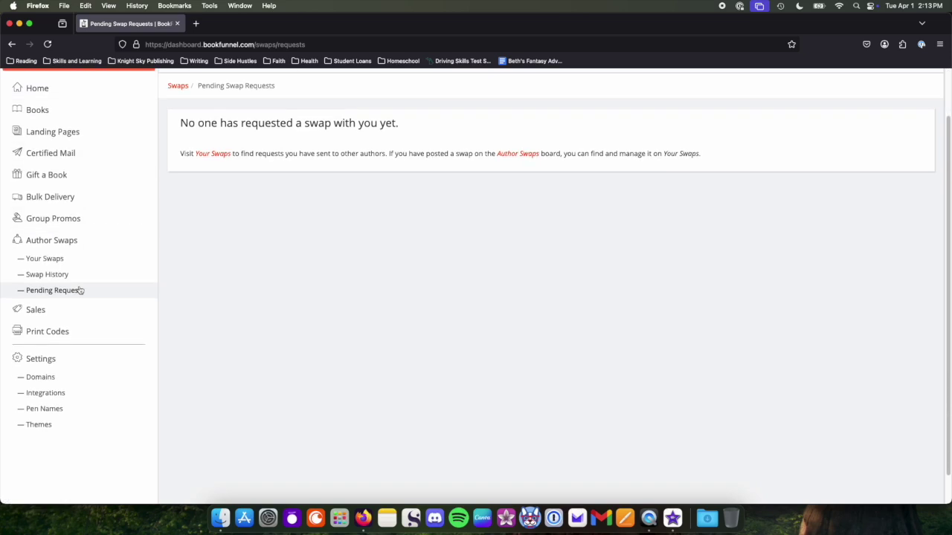
Read the Sales delivery information, and open Print Codes to see which batch action it offers
click(75, 288)
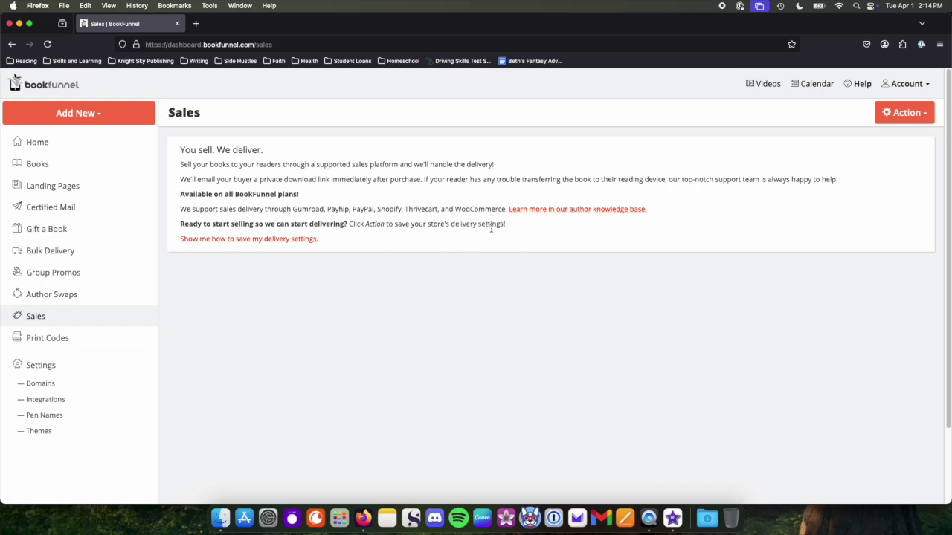
click(76, 344)
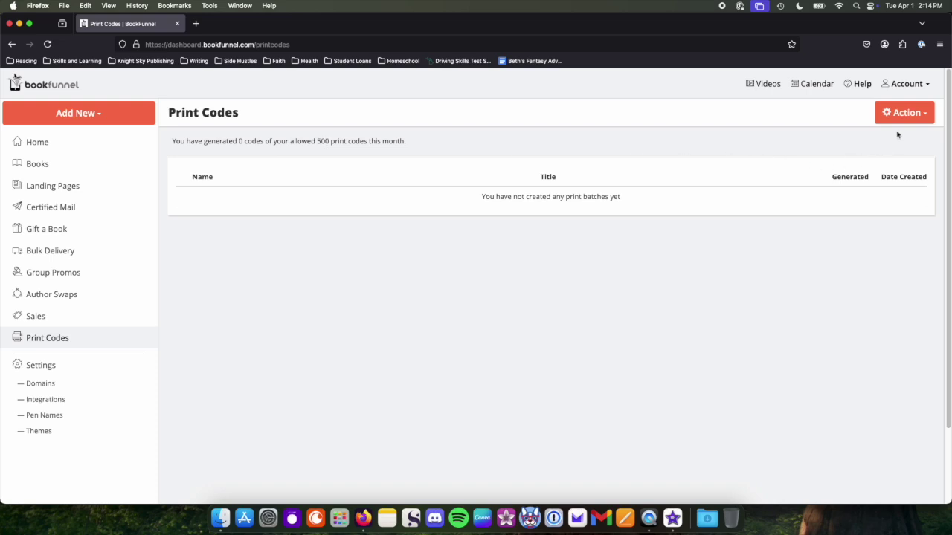
click(921, 117)
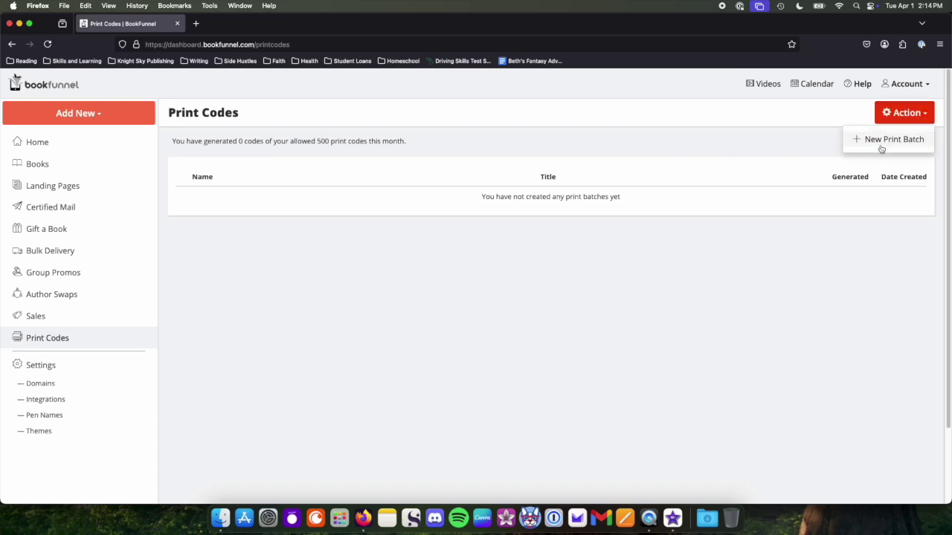
click(467, 287)
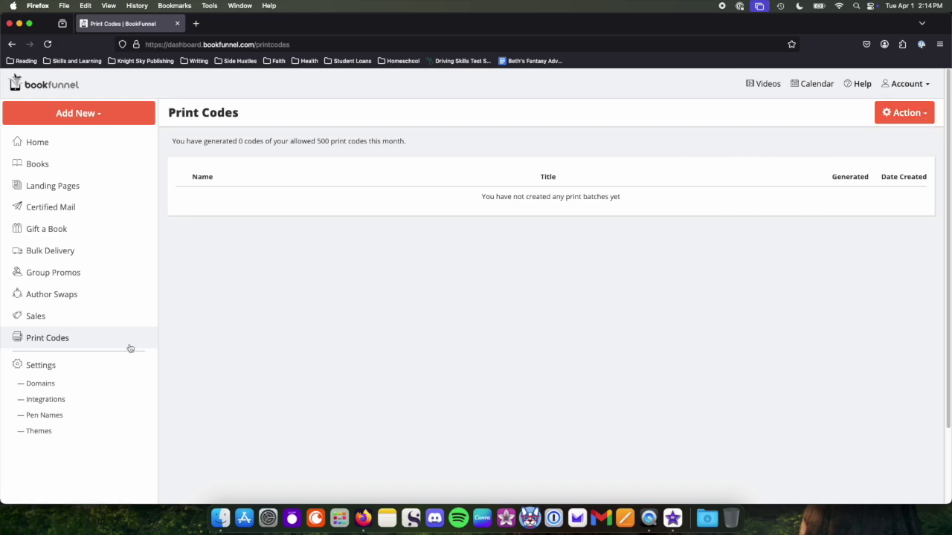
View the general Settings page and its Domains page for custom domains
click(75, 371)
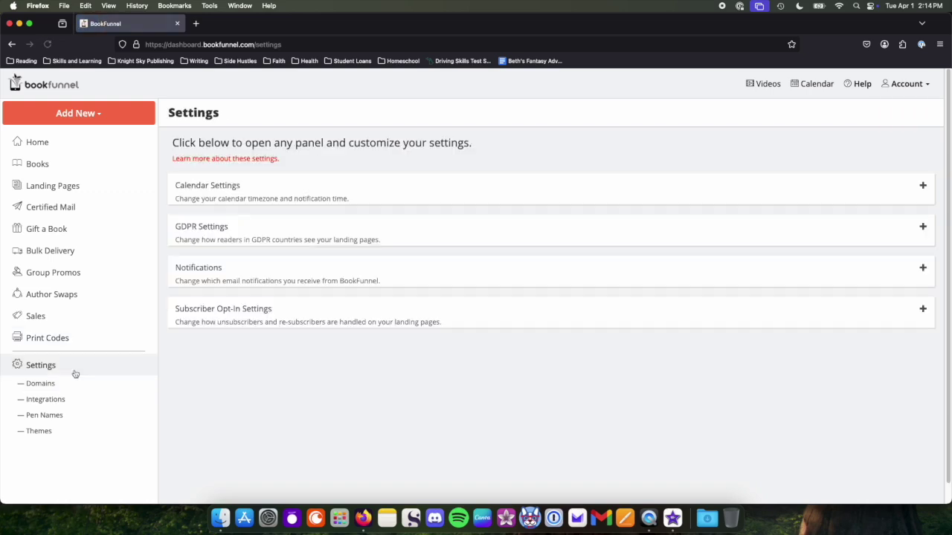
click(58, 388)
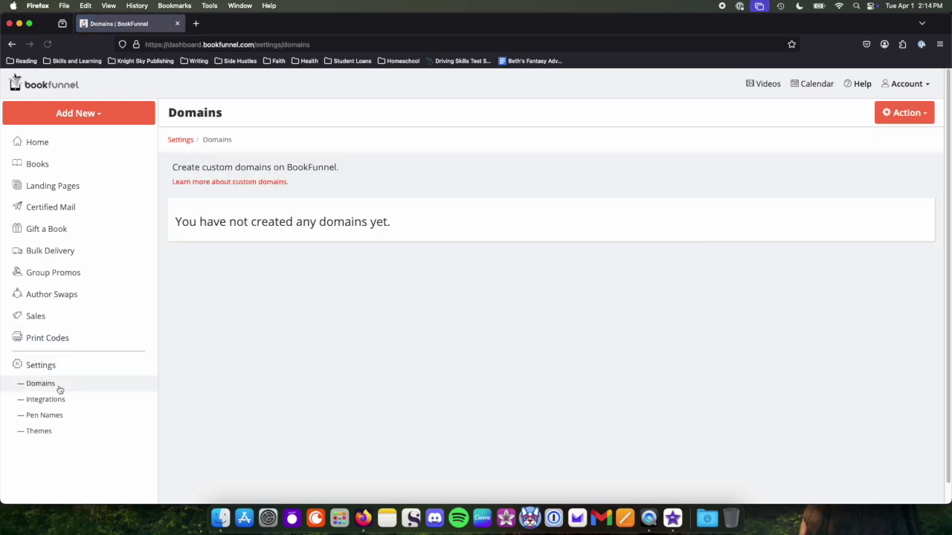
Open Integrations, read the supported mailing list services and briefly highlight Mailerlite
click(58, 401)
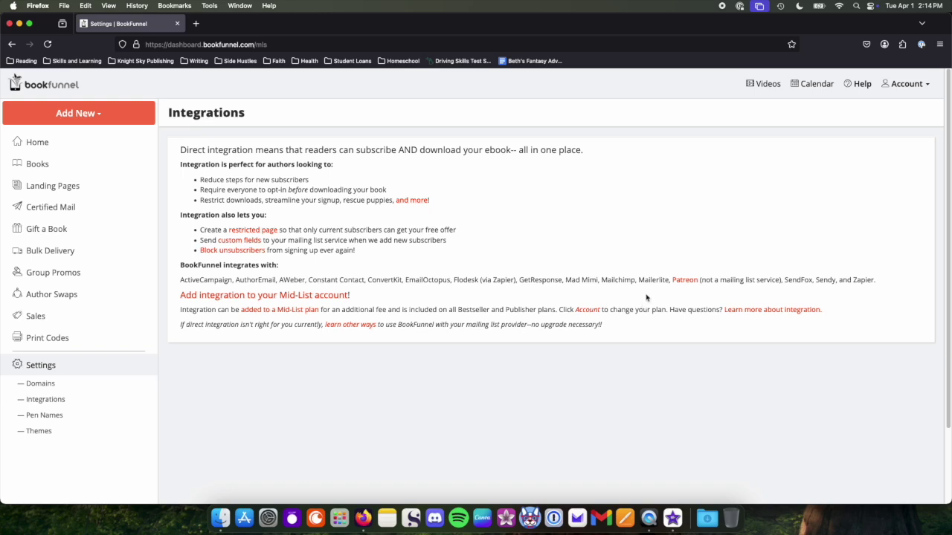
drag(639, 276, 671, 281)
click(551, 289)
View the Pen Names and Themes settings pages, and close the BookFunnel browser tab
click(57, 420)
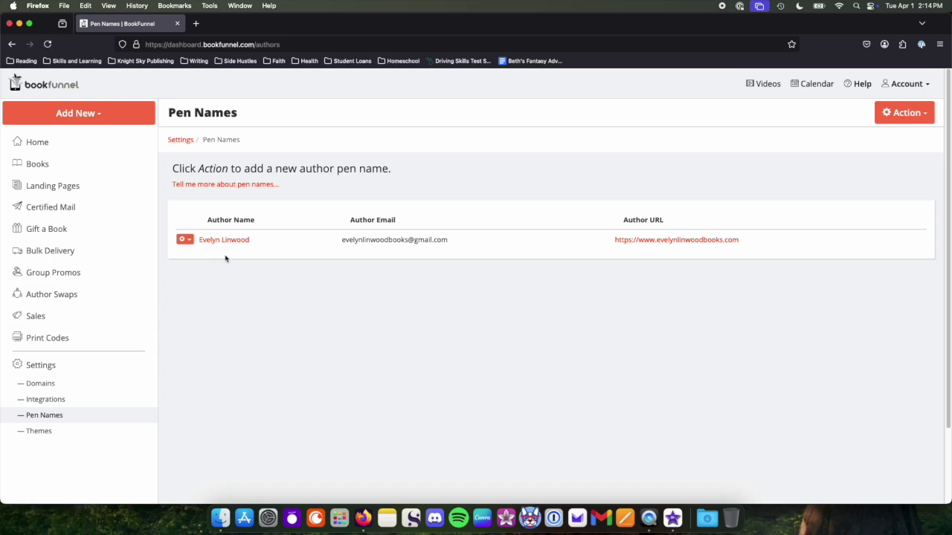
click(49, 435)
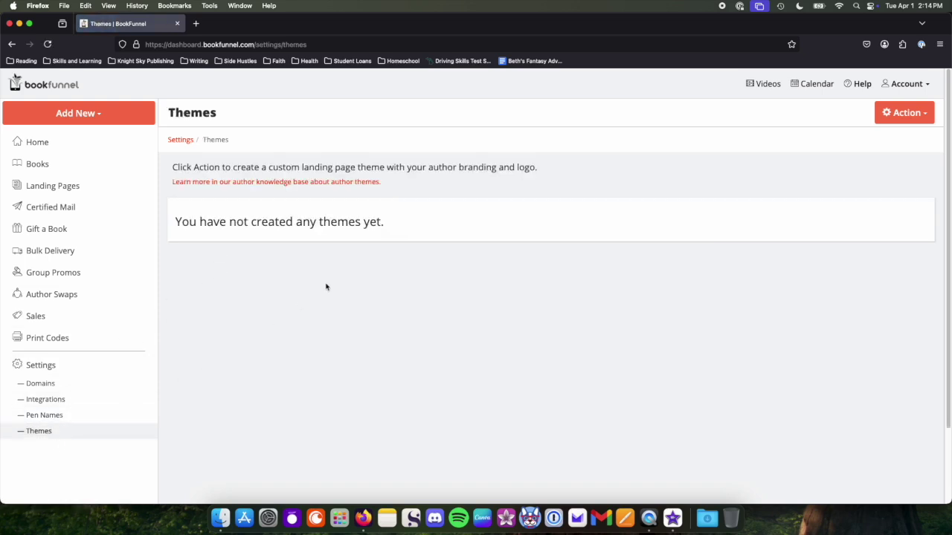
click(177, 23)
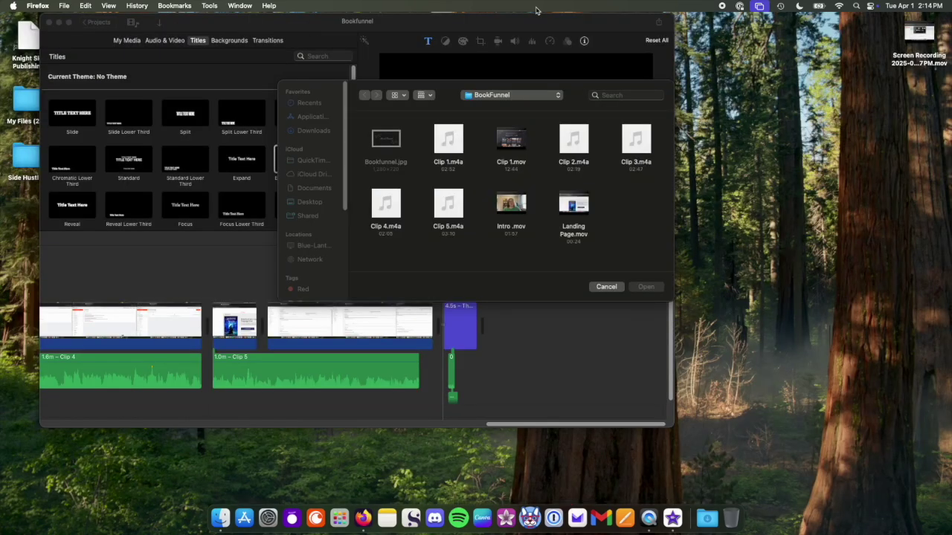